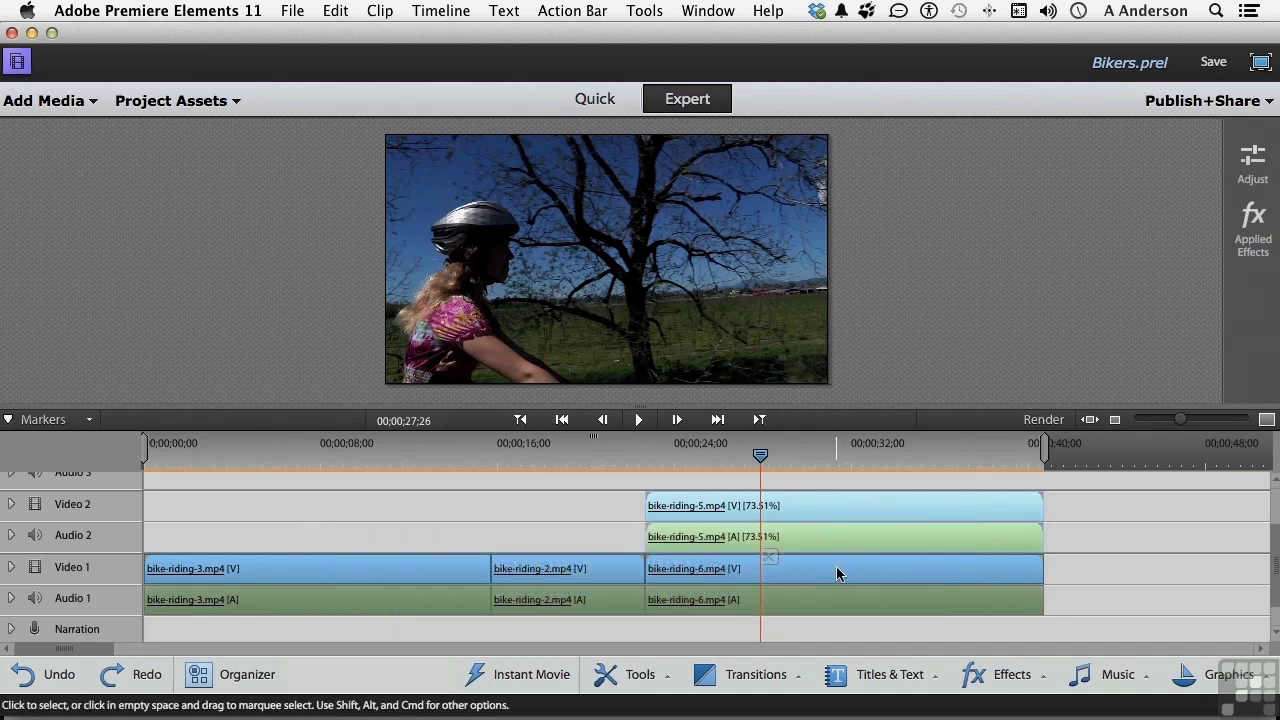
- Switch the Effects panel to the Presets category
mouse_move(837, 567)
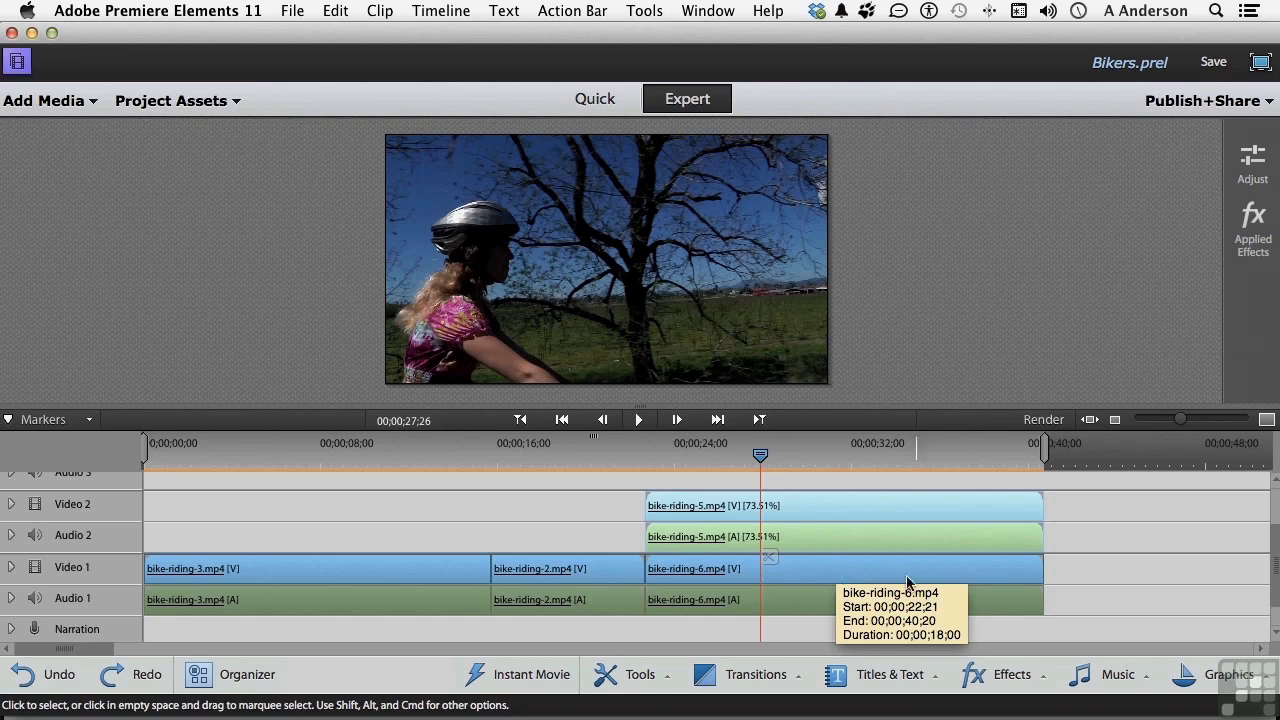
left_click(1008, 678)
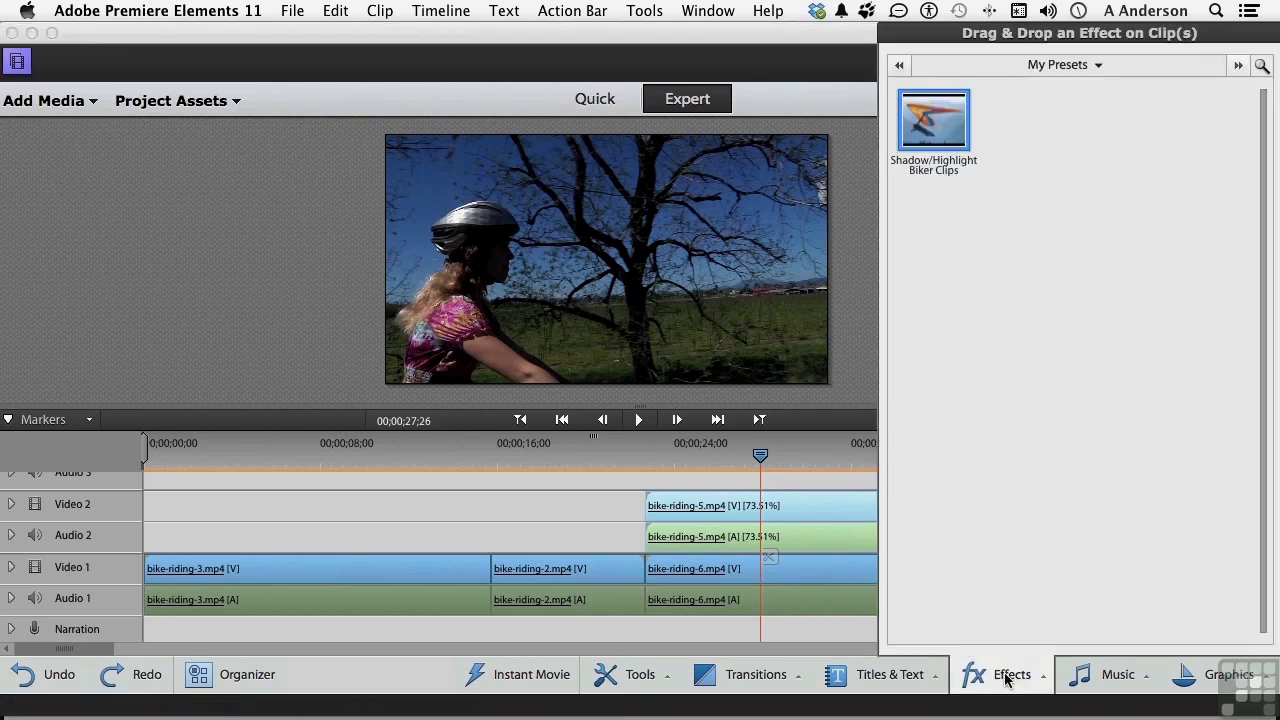
left_click(1081, 64)
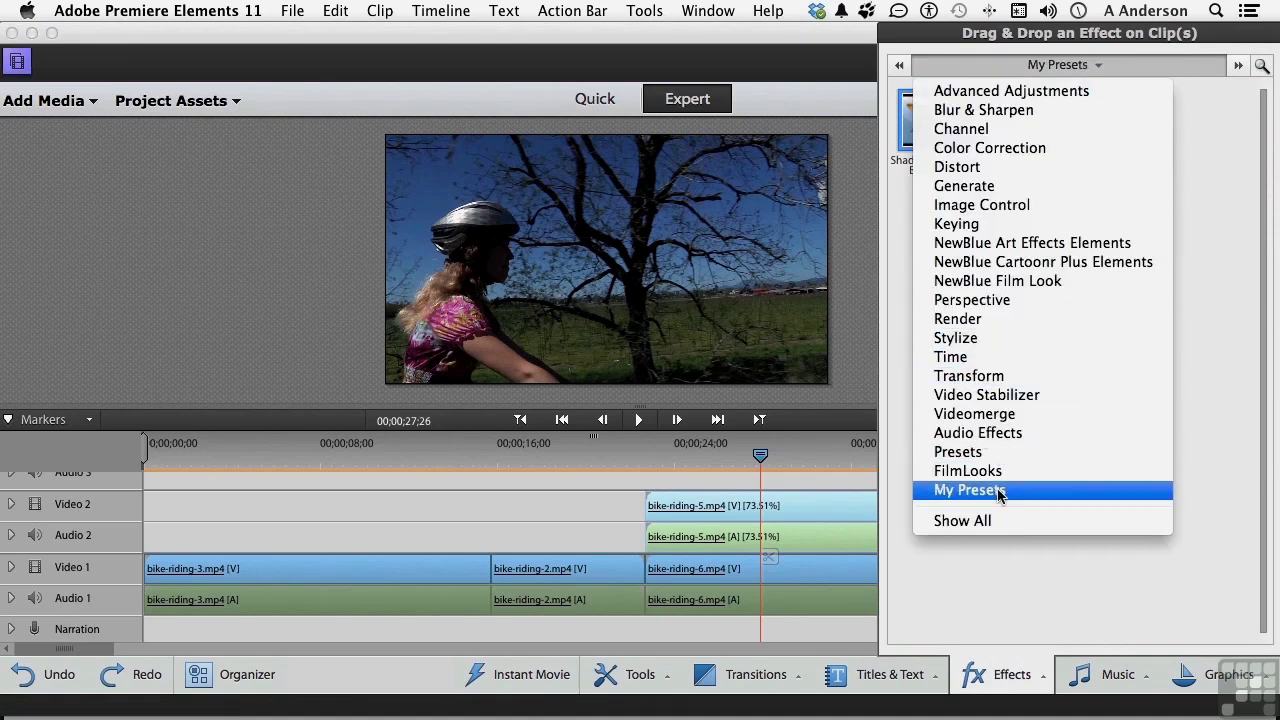
key("Escape")
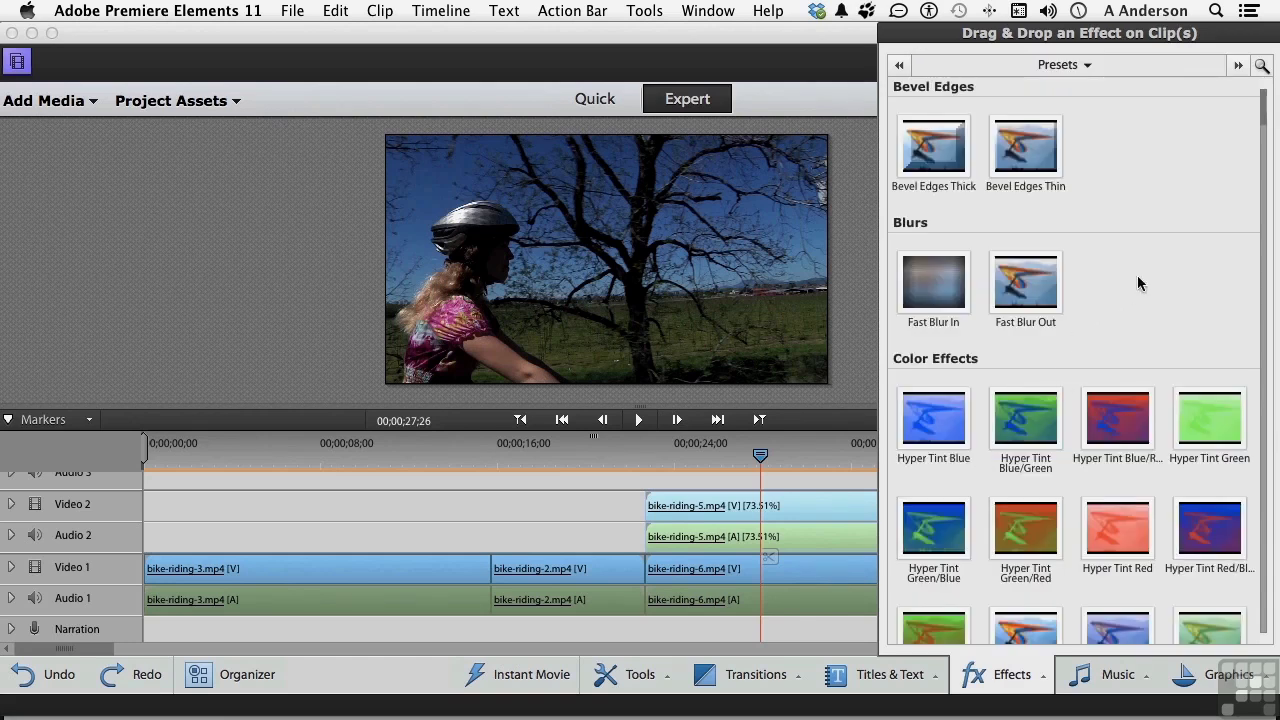
- Scroll the Presets list to the PiP 25% picture-in-picture presets such as 25% LR
scroll(1137, 275, "down", 10)
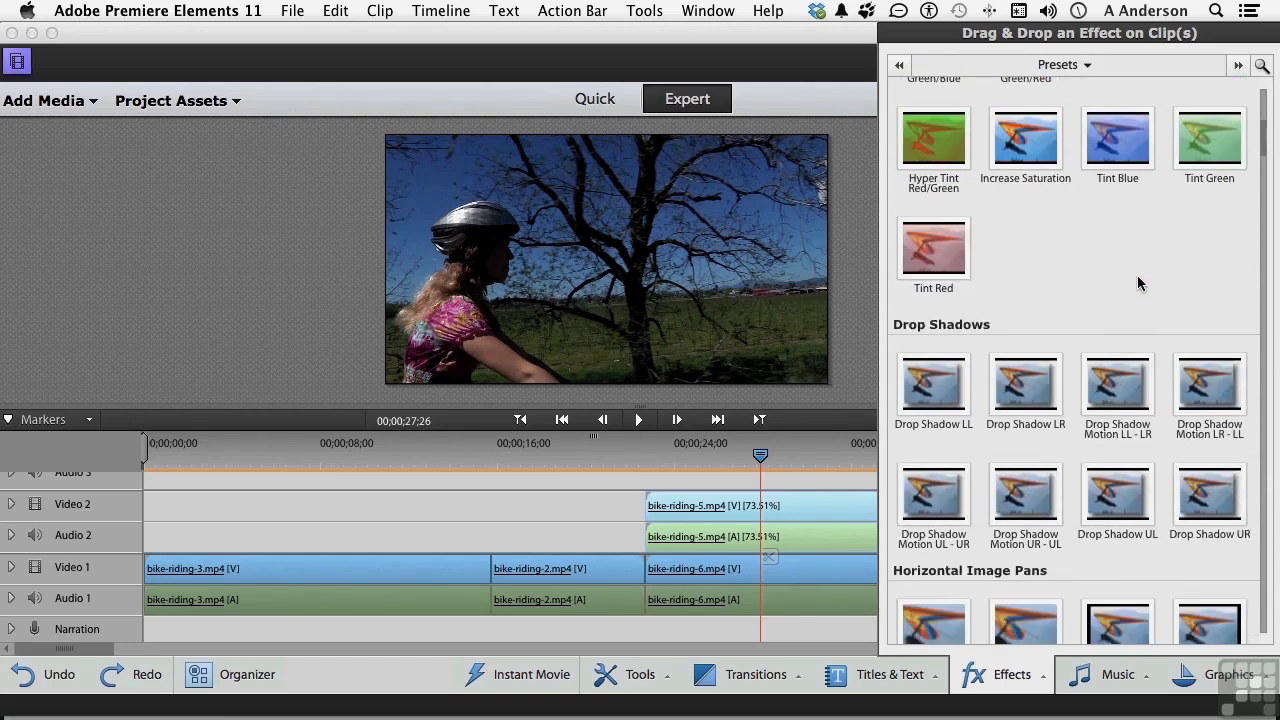
scroll(1137, 283, "down", 8)
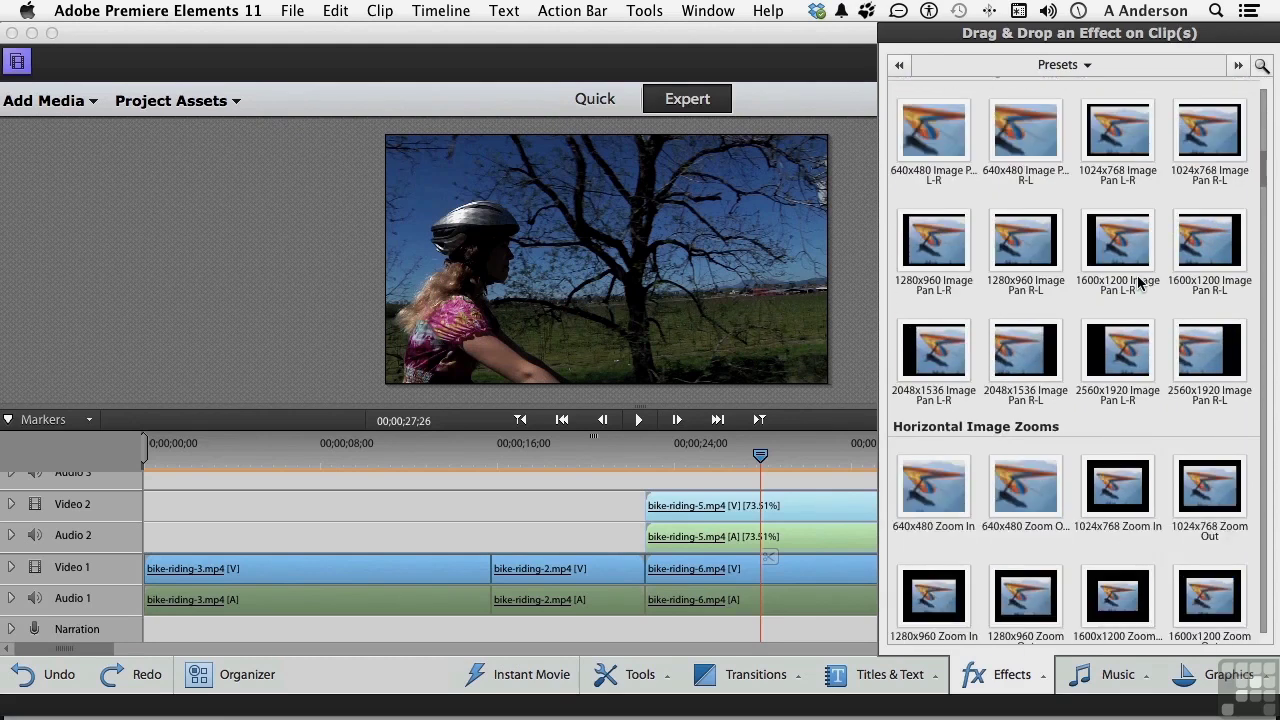
scroll(1137, 283, "down", 10)
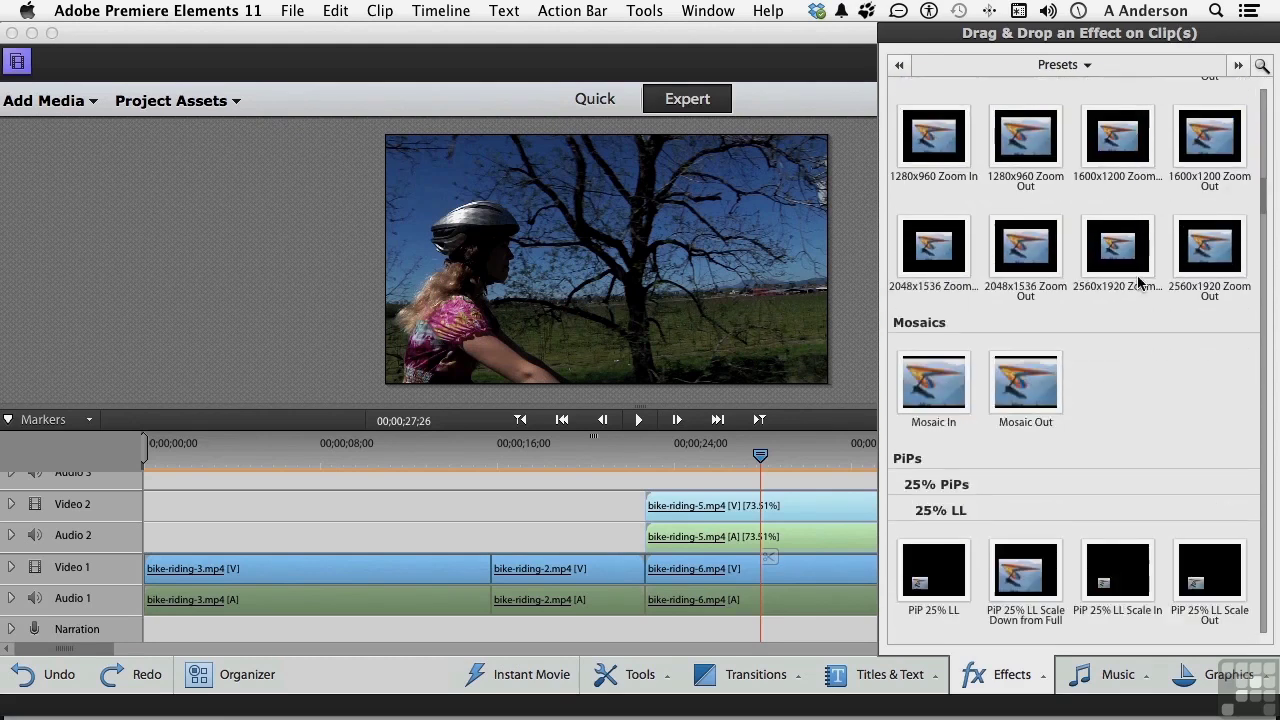
scroll(1138, 282, "down", 1)
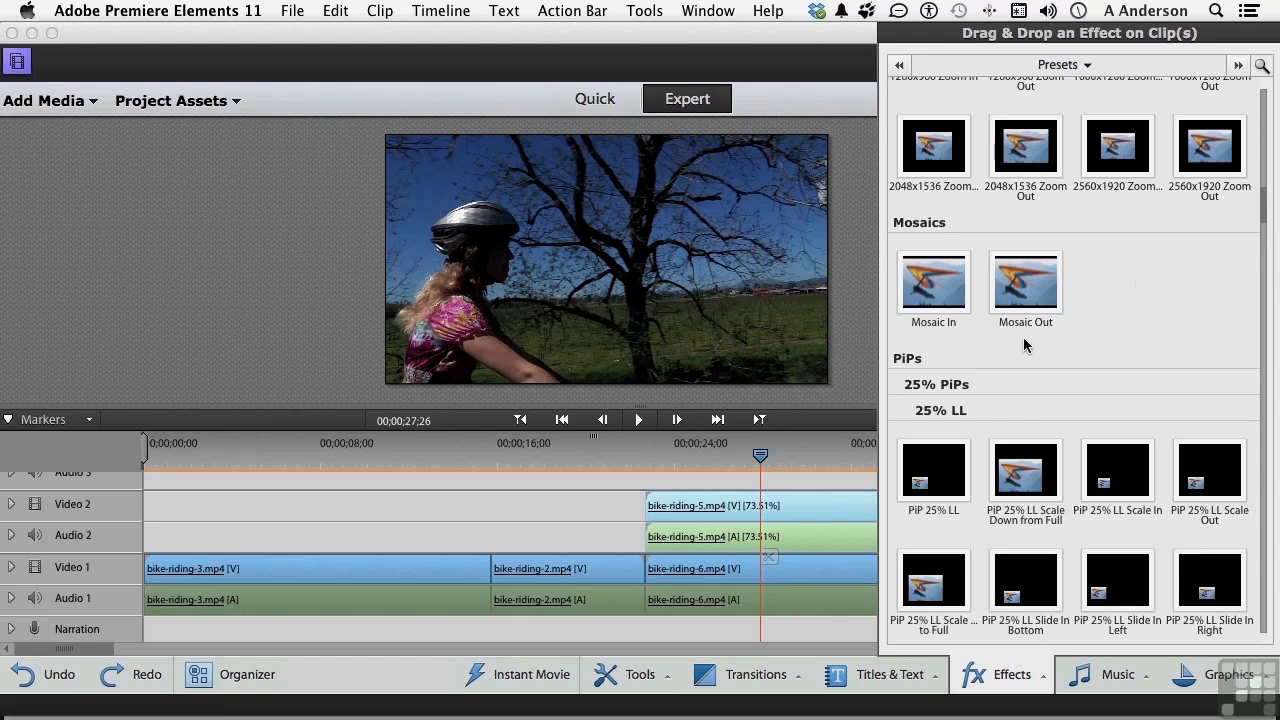
scroll(1014, 399, "down", 5)
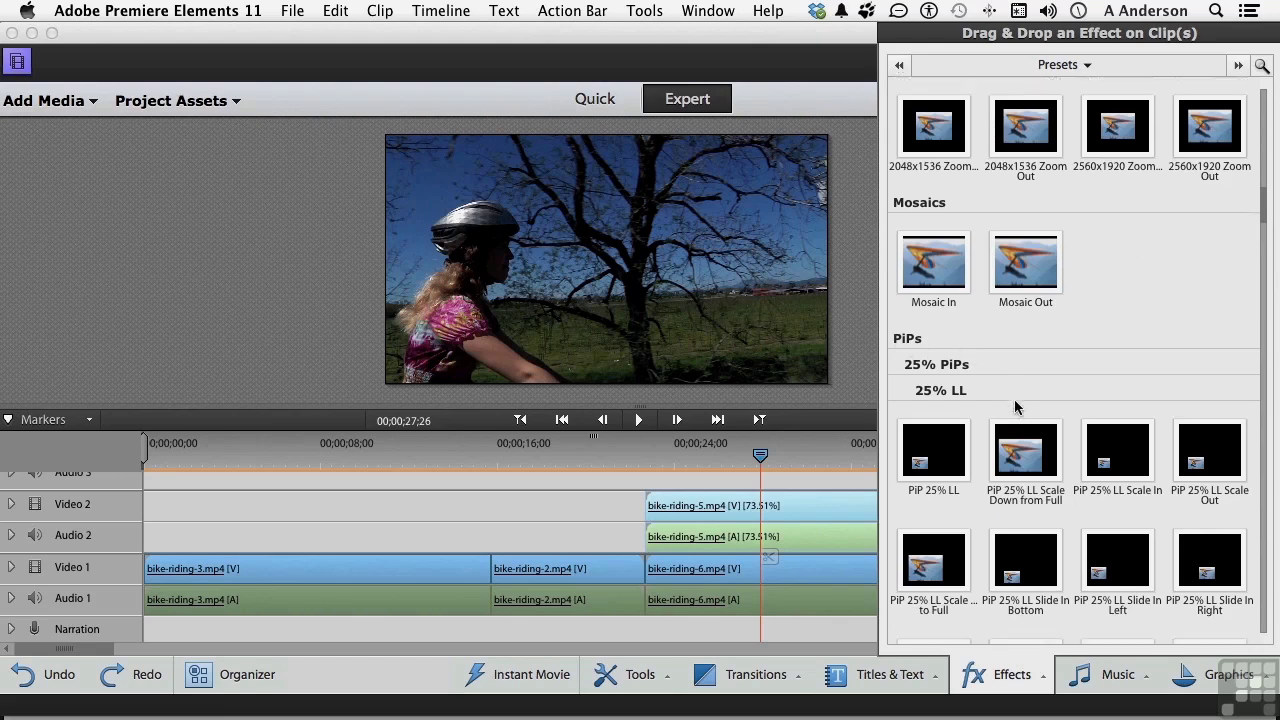
scroll(1014, 407, "down", 10)
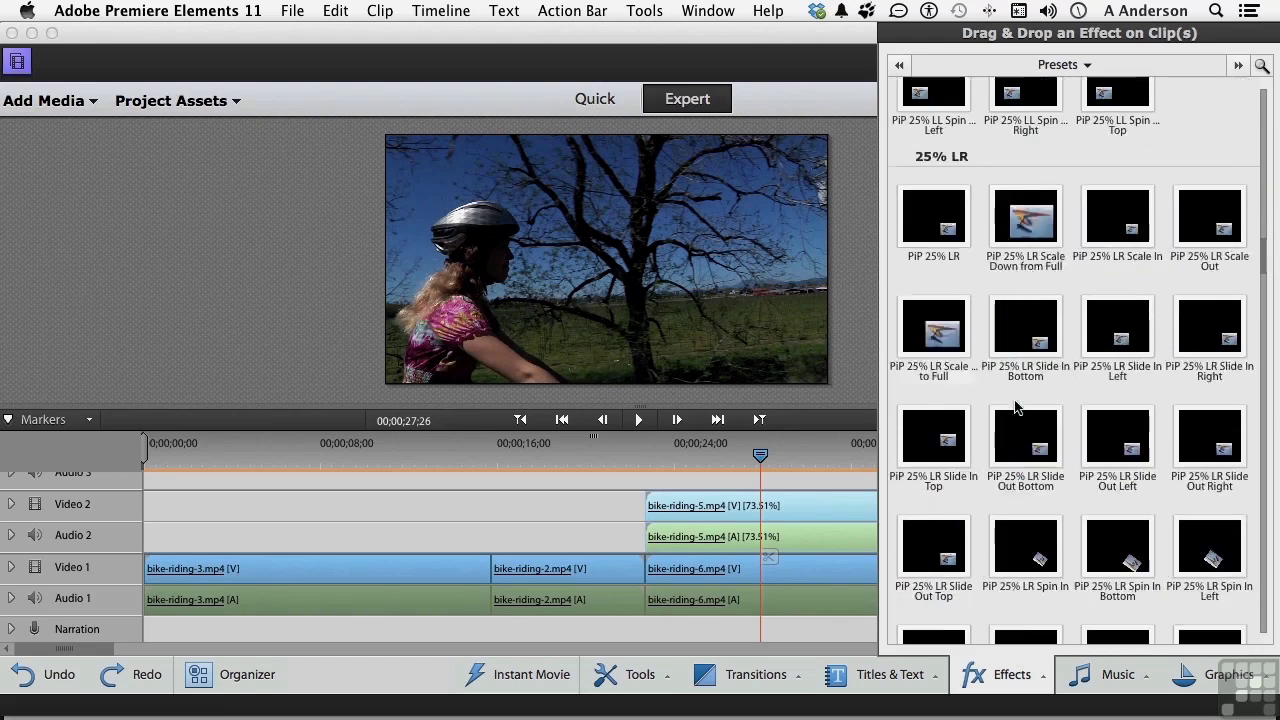
scroll(1014, 404, "down", 12)
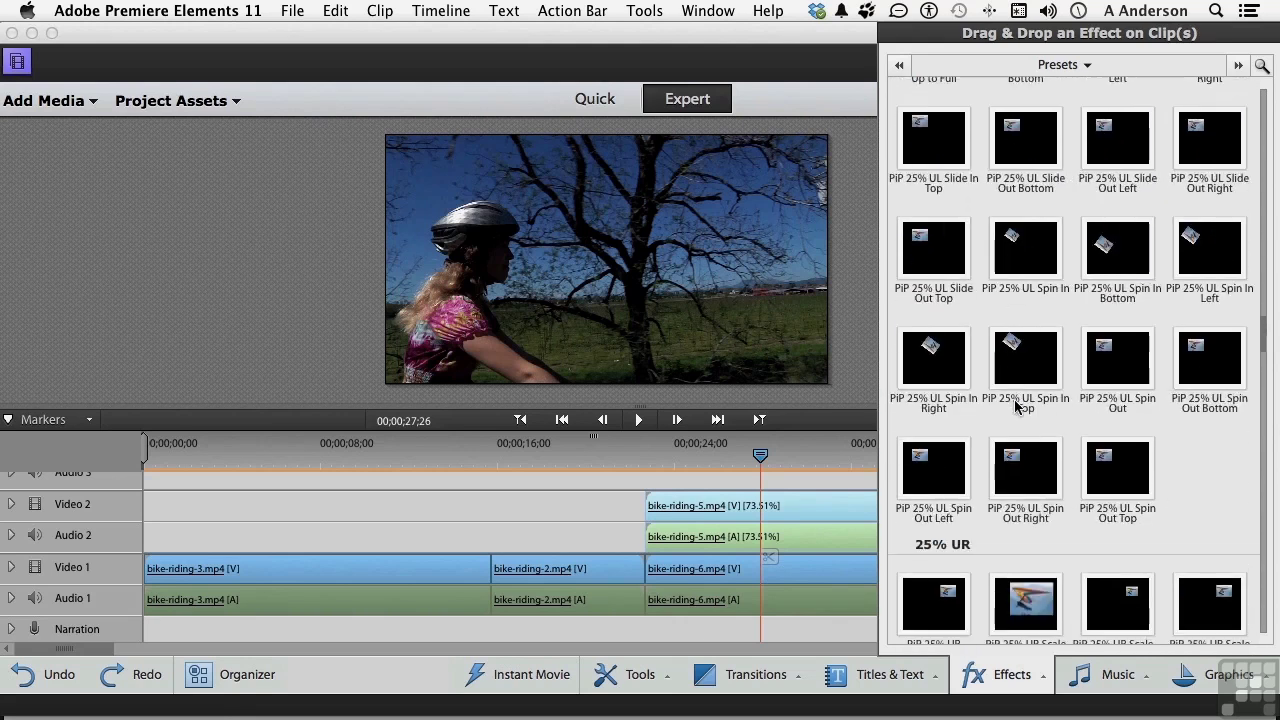
scroll(1014, 399, "up", 5)
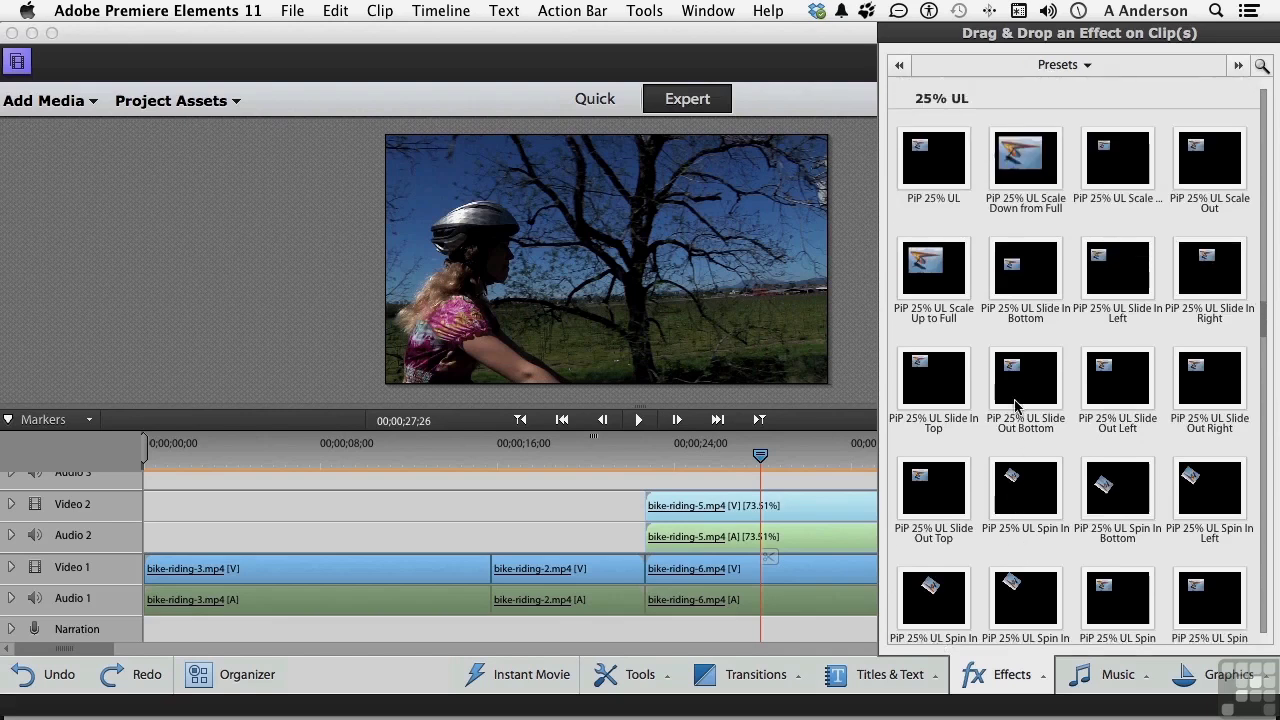
scroll(1014, 404, "up", 6)
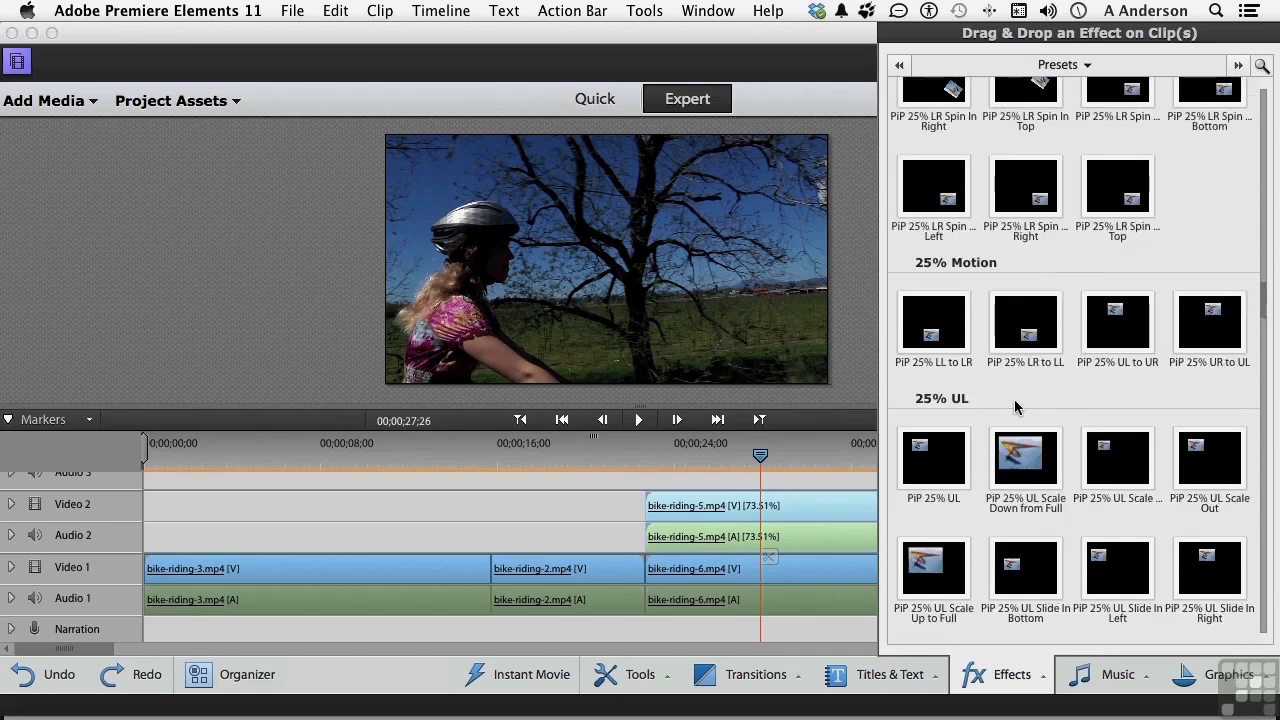
scroll(1014, 399, "up", 3)
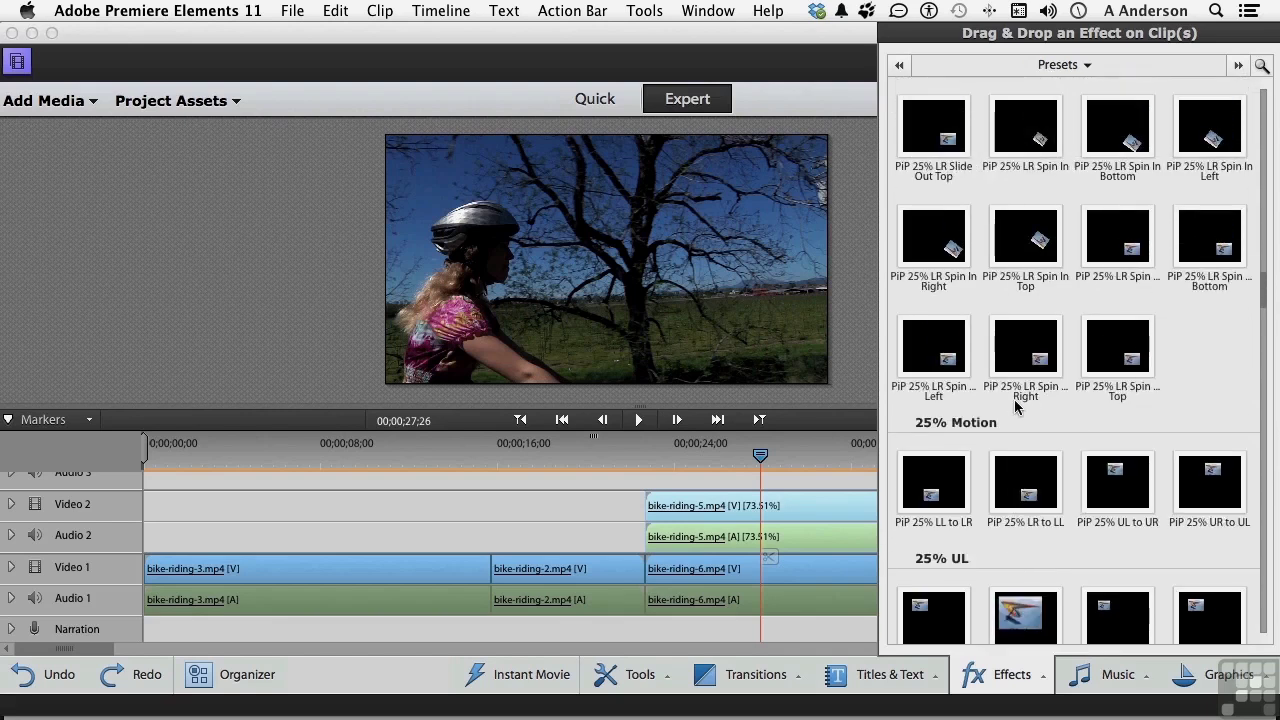
scroll(1014, 404, "up", 7)
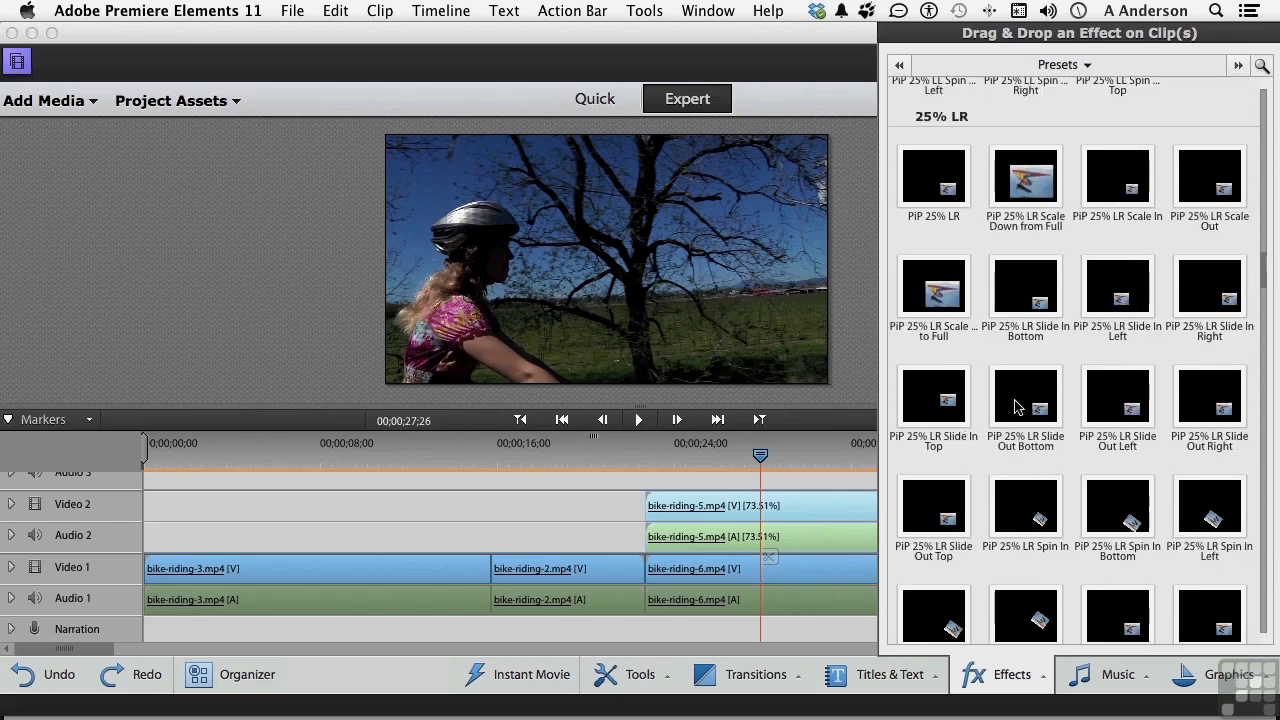
scroll(1016, 406, "up", 4)
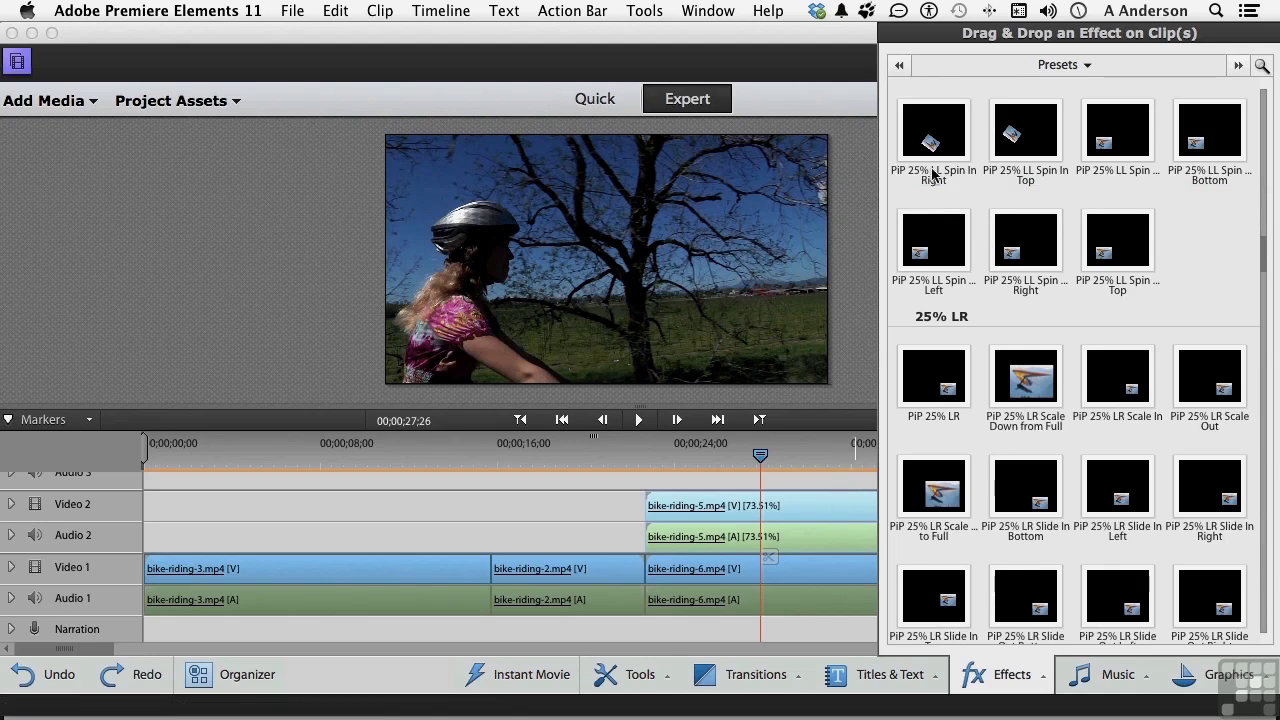
- Apply the PiP 25% LL preset to bike-riding-5 on Video 2 and render the timeline
left_click_drag(931, 134, 826, 515)
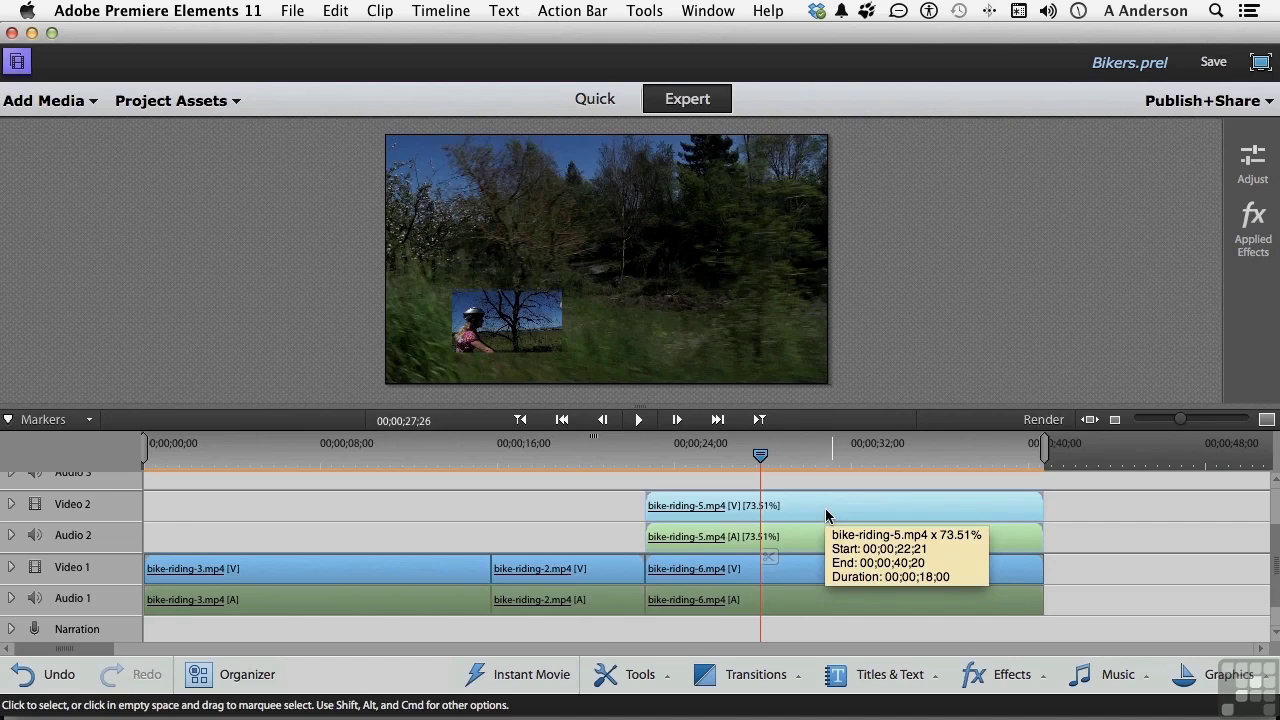
left_click(1043, 419)
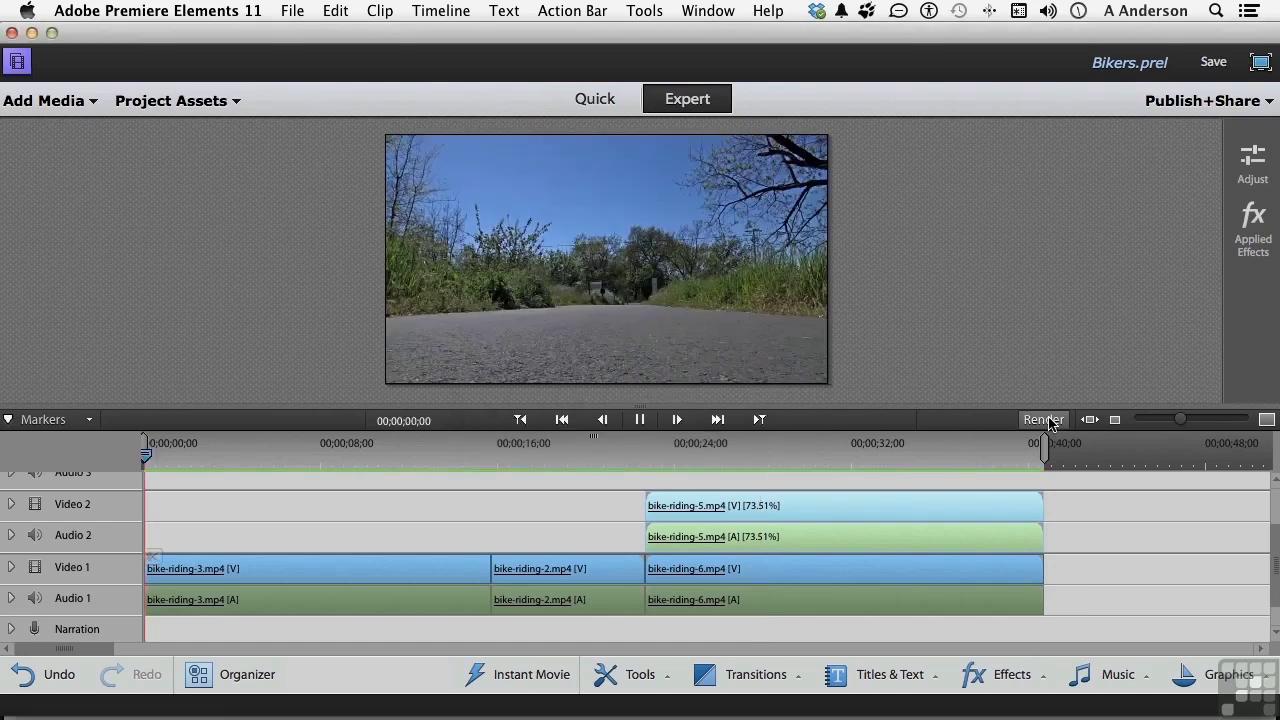
key("space")
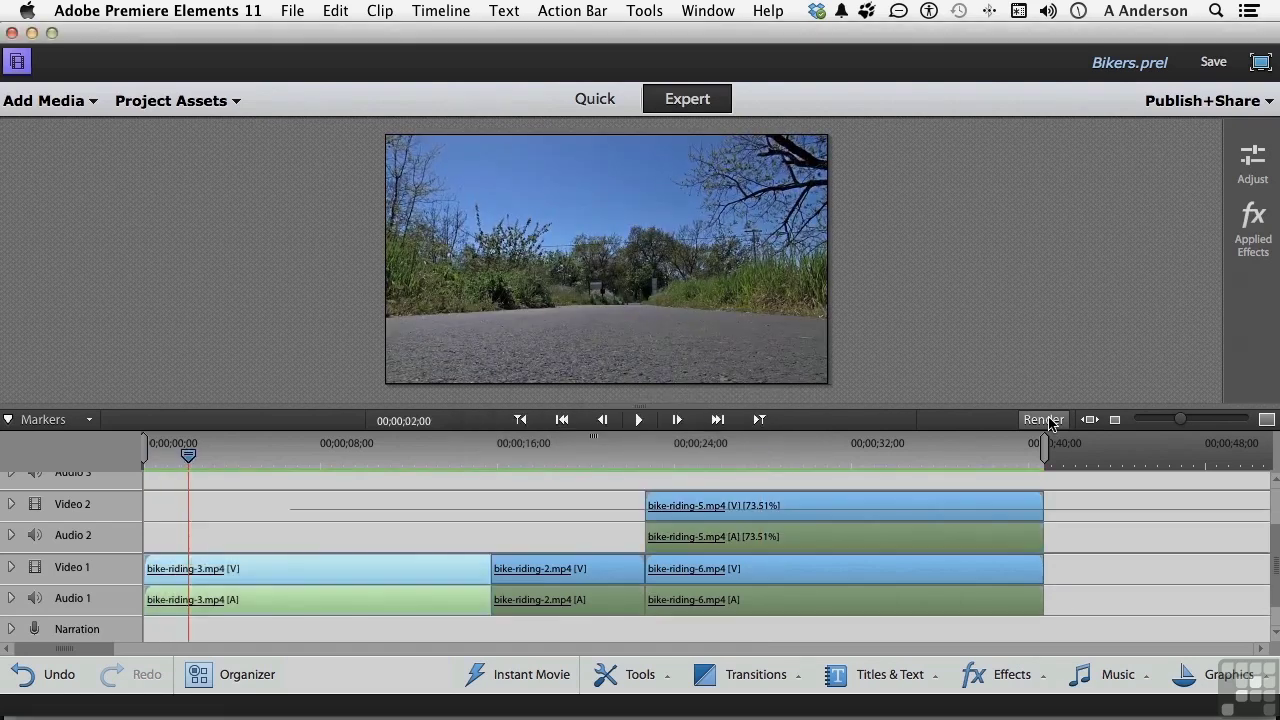
left_click(612, 453)
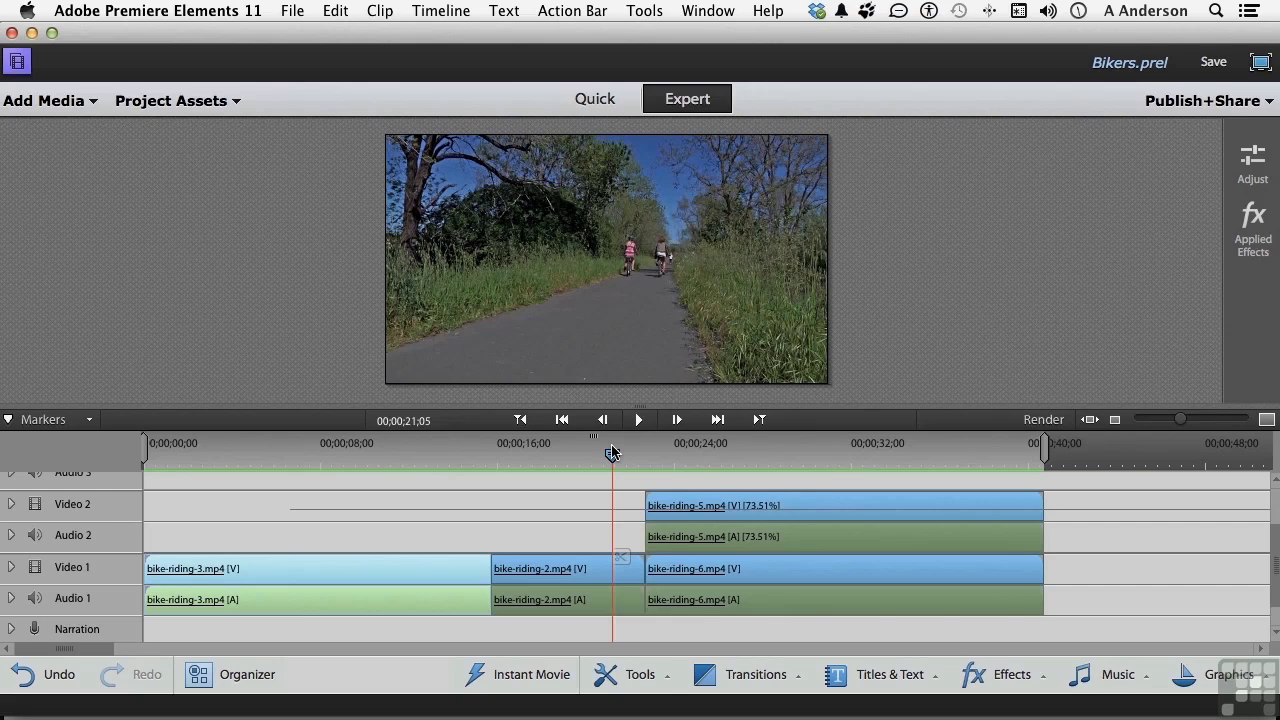
key("space")
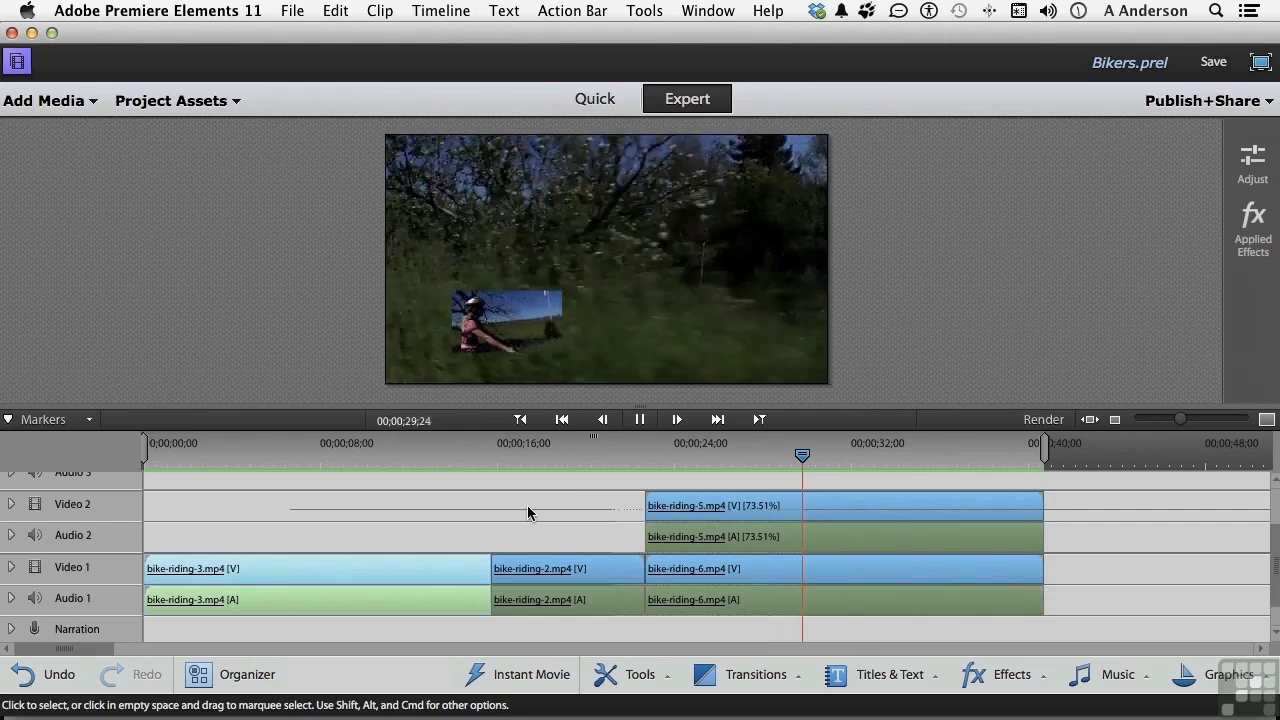
key("space")
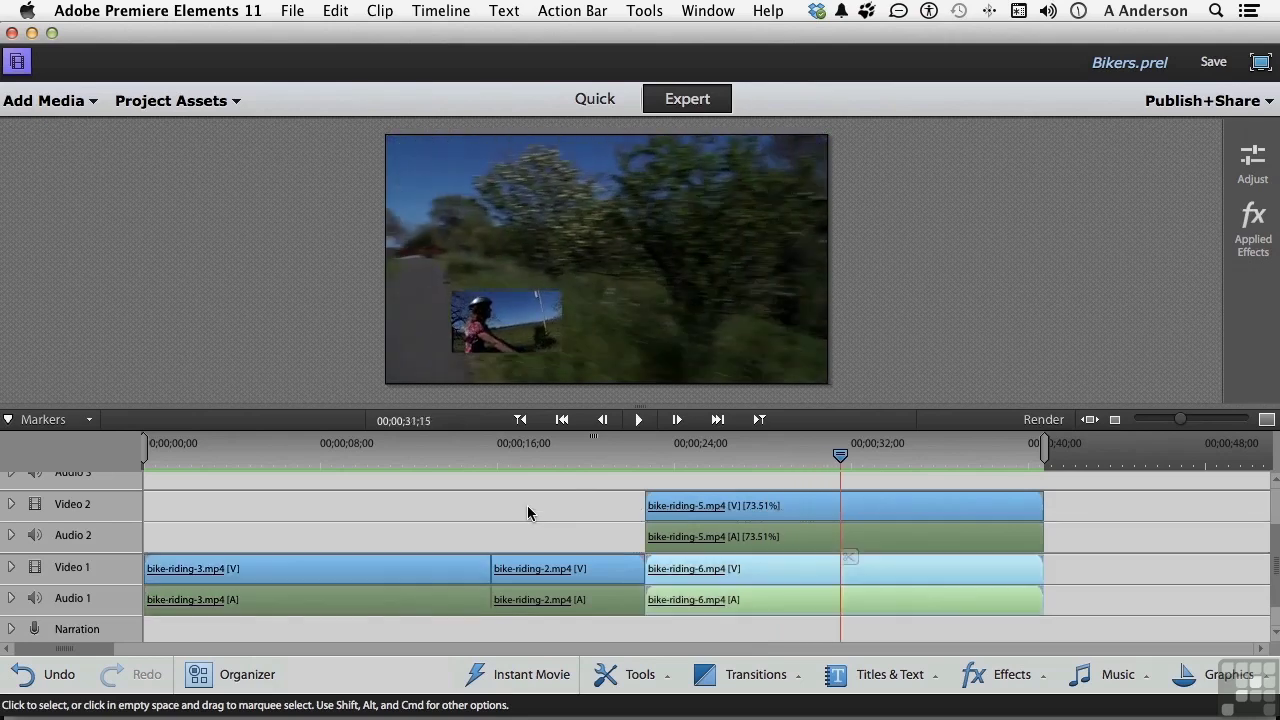
- Show bike-riding-5's Motion keyframes, move to about 37 seconds, then close Applied Effects
left_click(1257, 225)
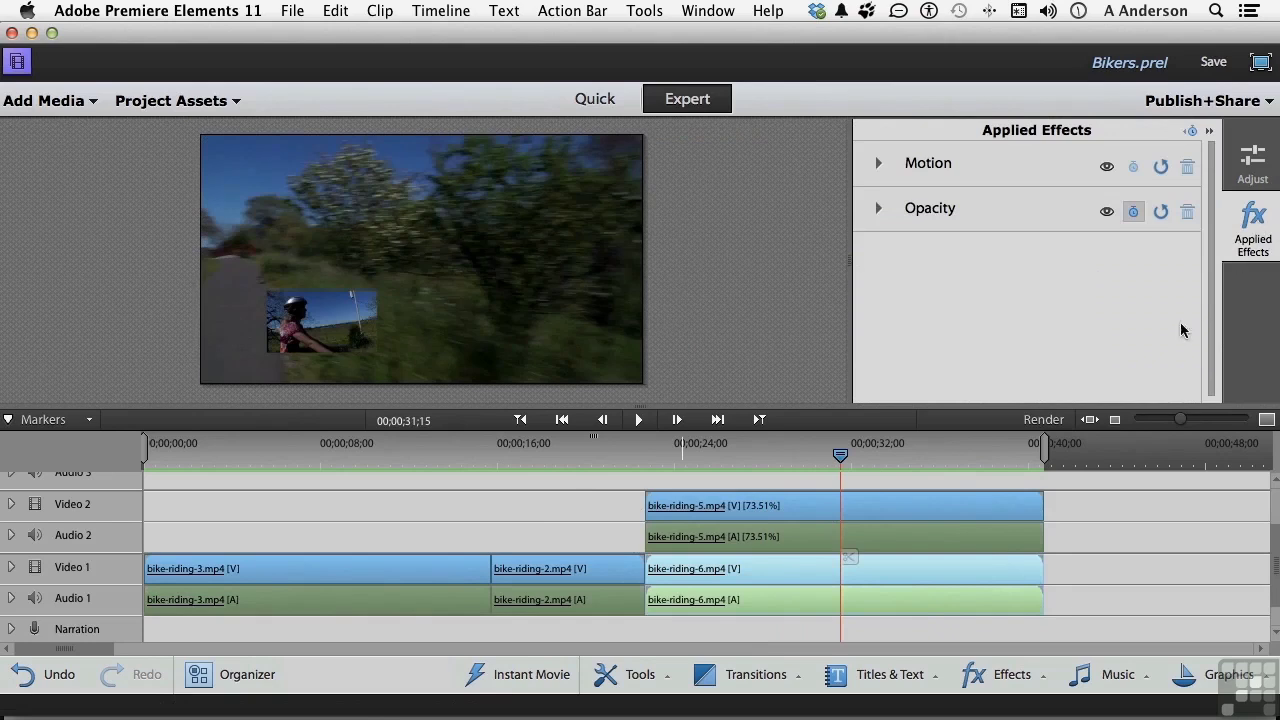
left_click(886, 506)
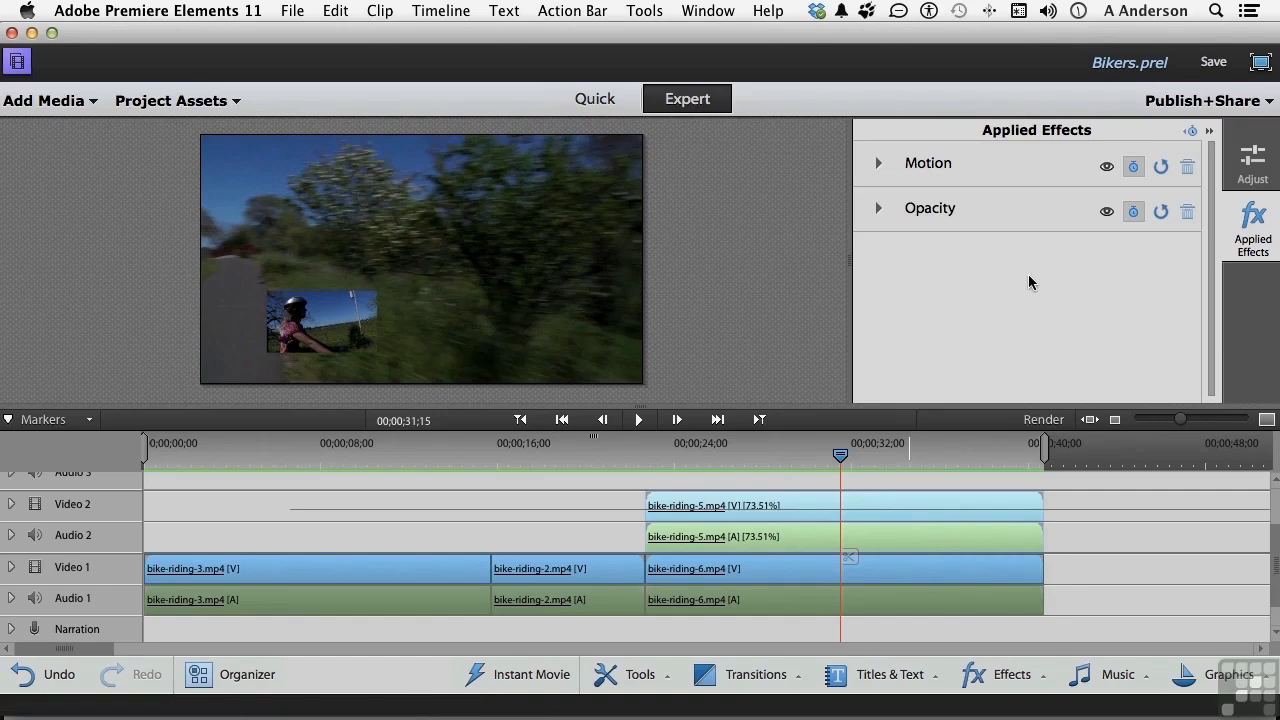
left_click(877, 166)
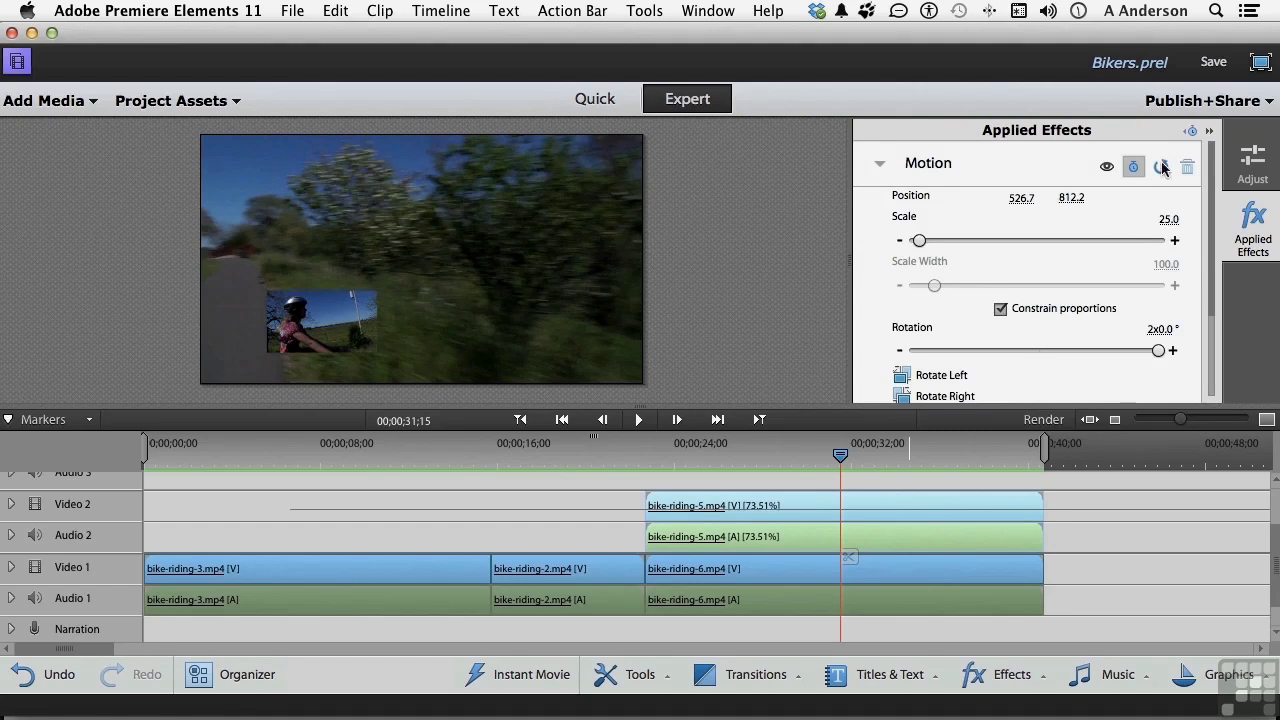
left_click(1190, 133)
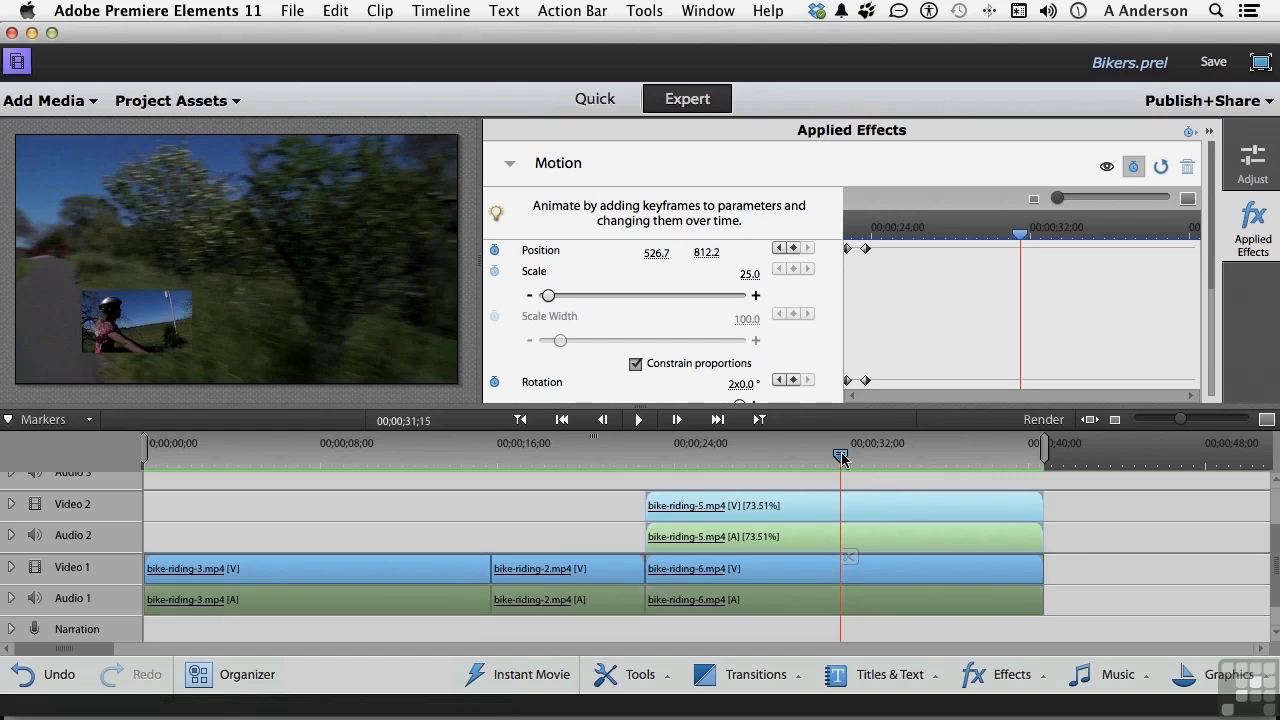
left_click_drag(841, 455, 984, 449)
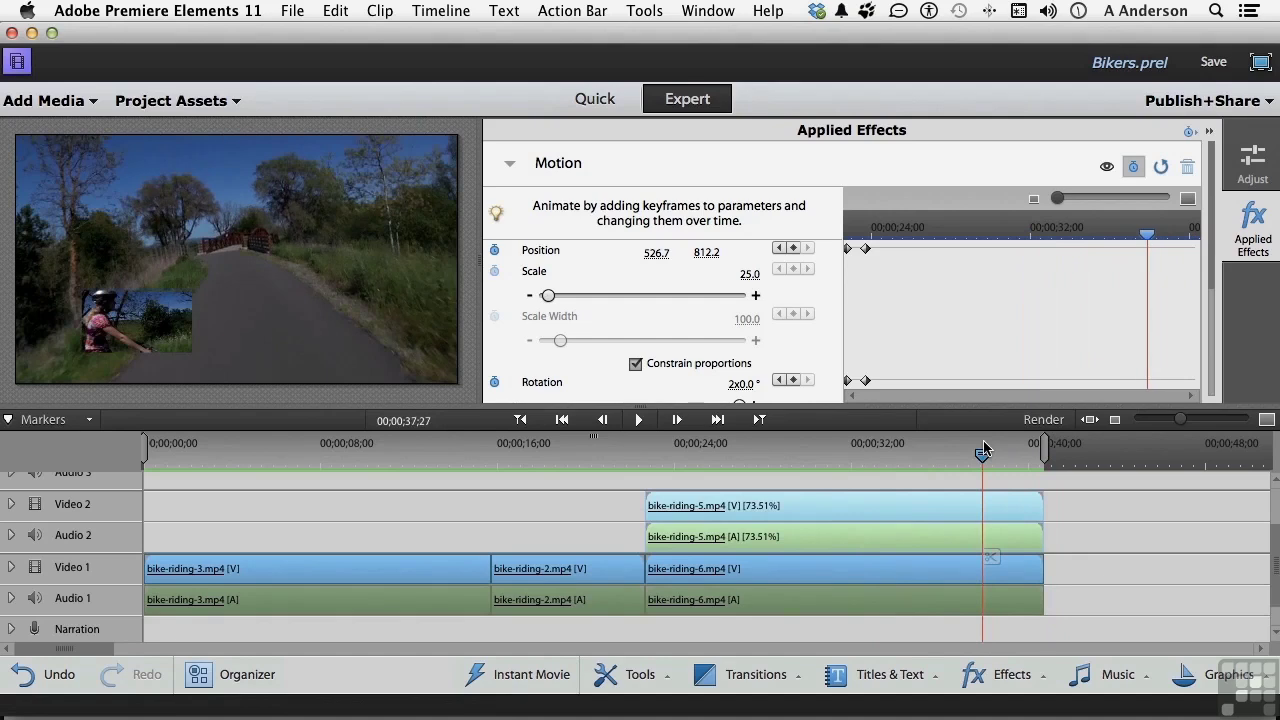
left_click(1240, 236)
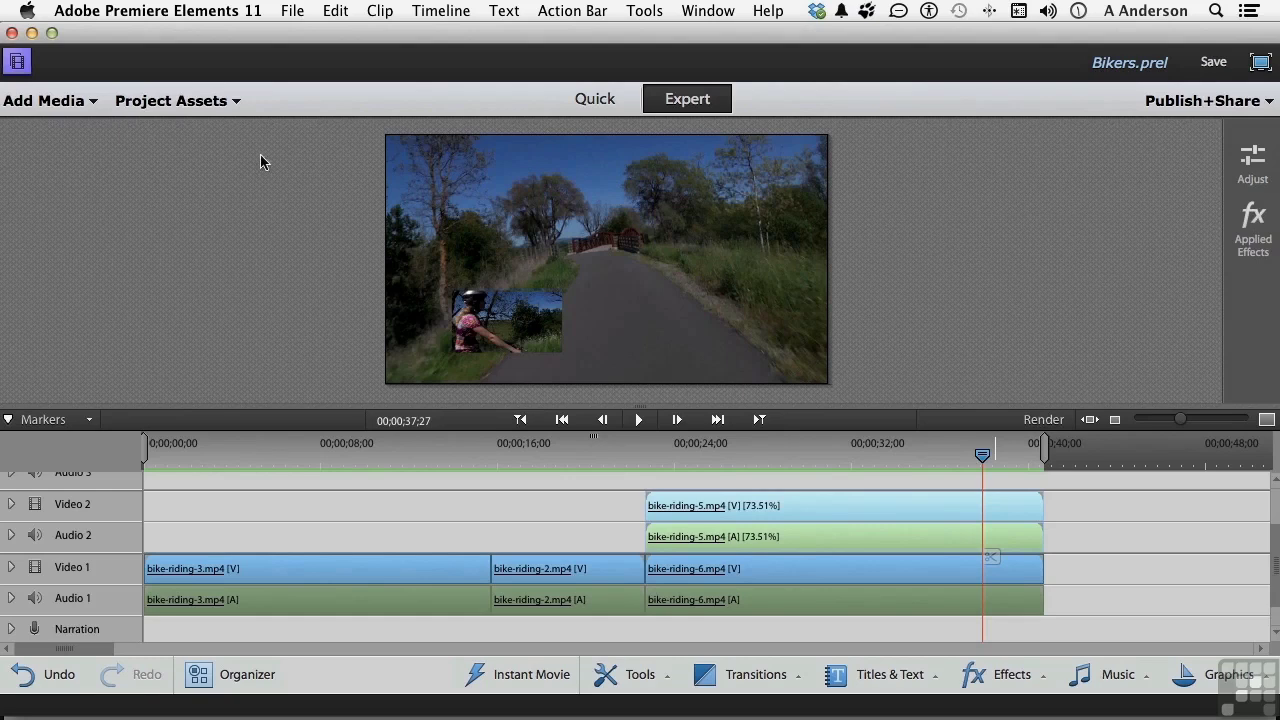
- Preview bike-riding-6.mp4 from Project Assets, then preview bike-riding-4.mp4 scrubbed to 00;02;05;25
left_click(197, 101)
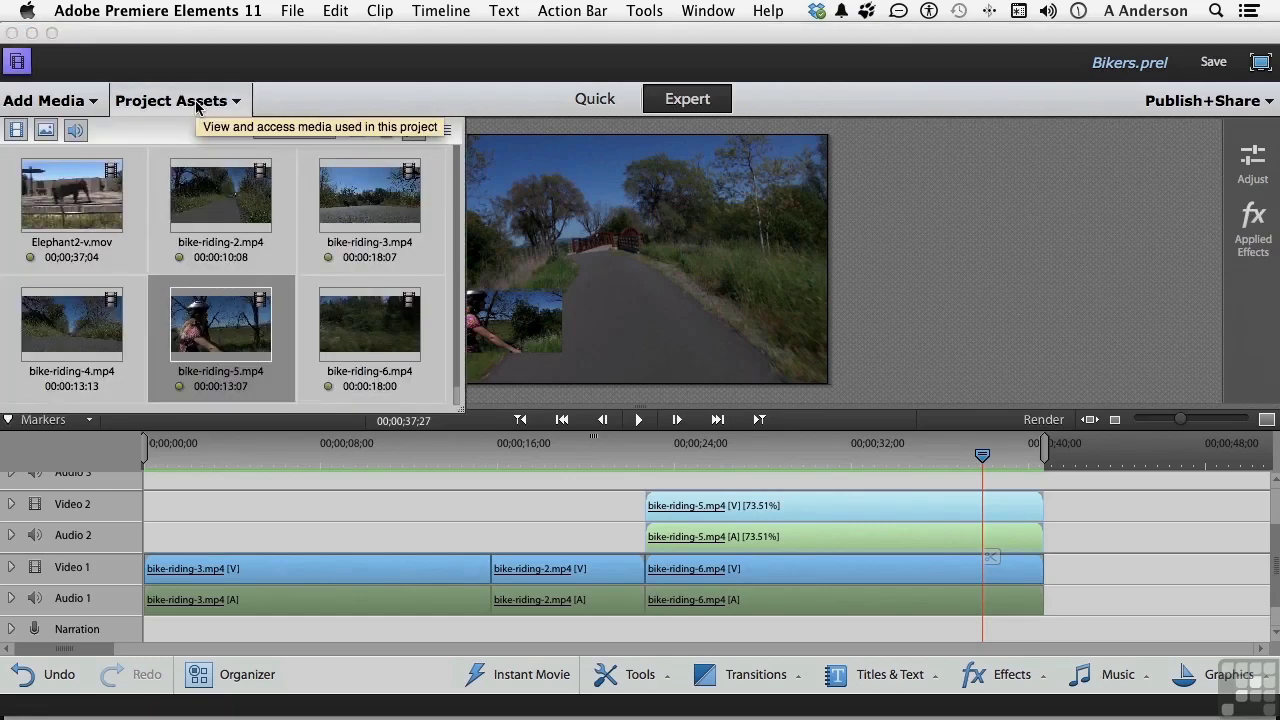
left_click(405, 333)
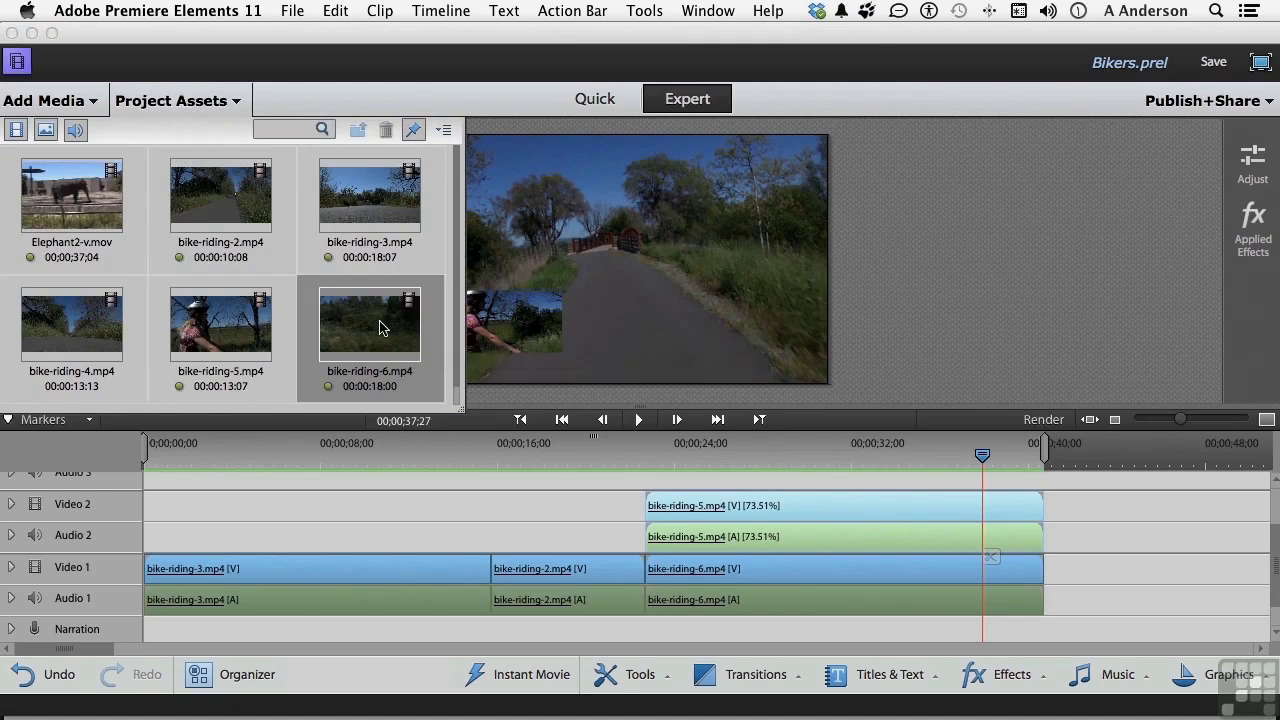
double_click(387, 330)
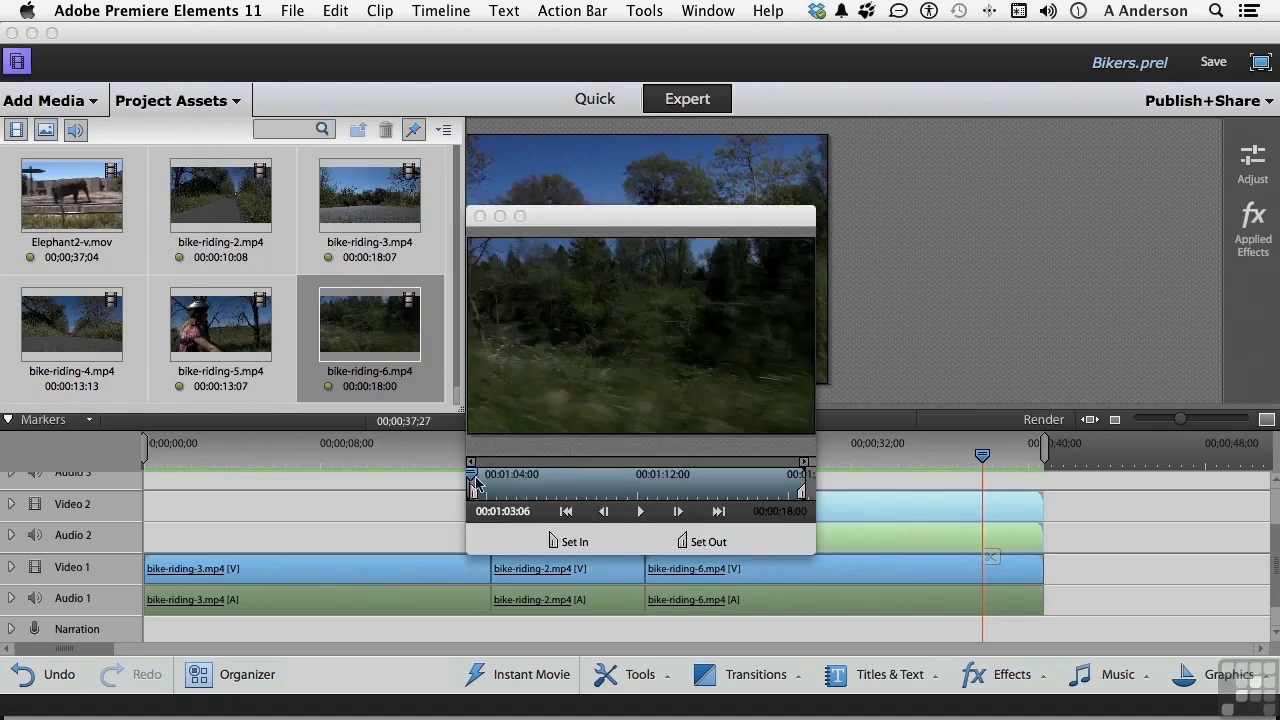
left_click_drag(472, 474, 538, 473)
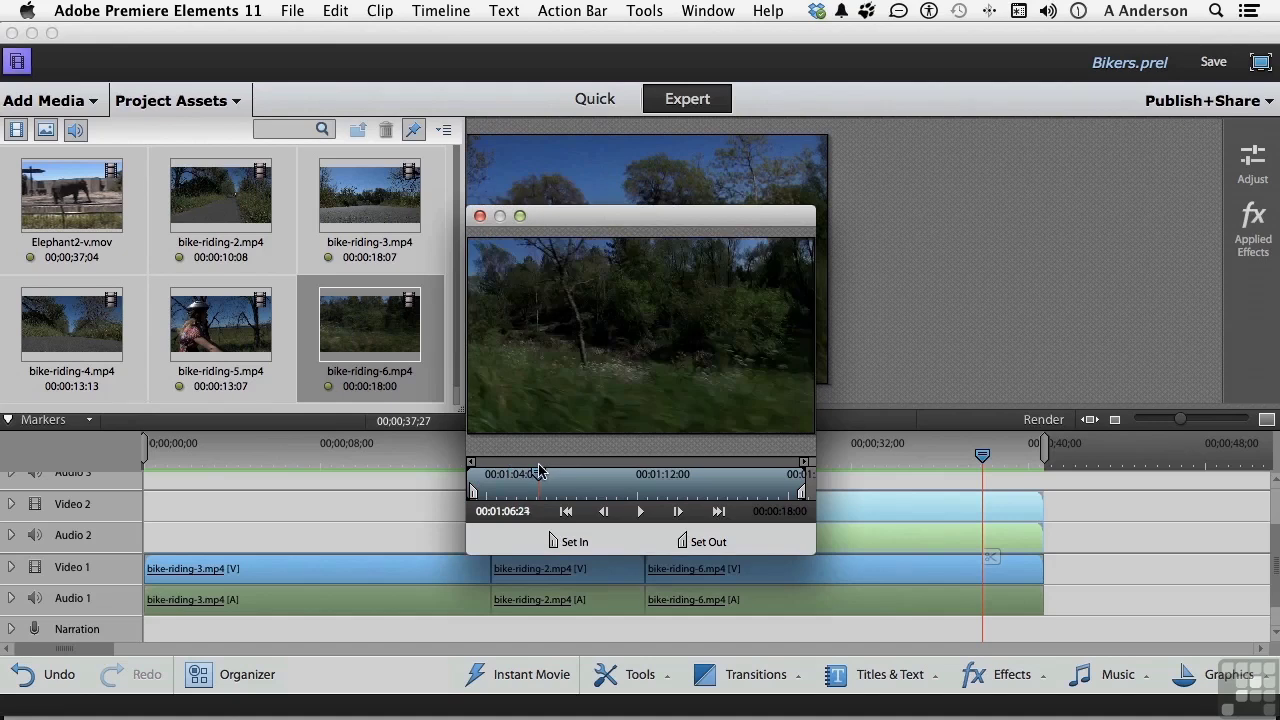
left_click(478, 217)
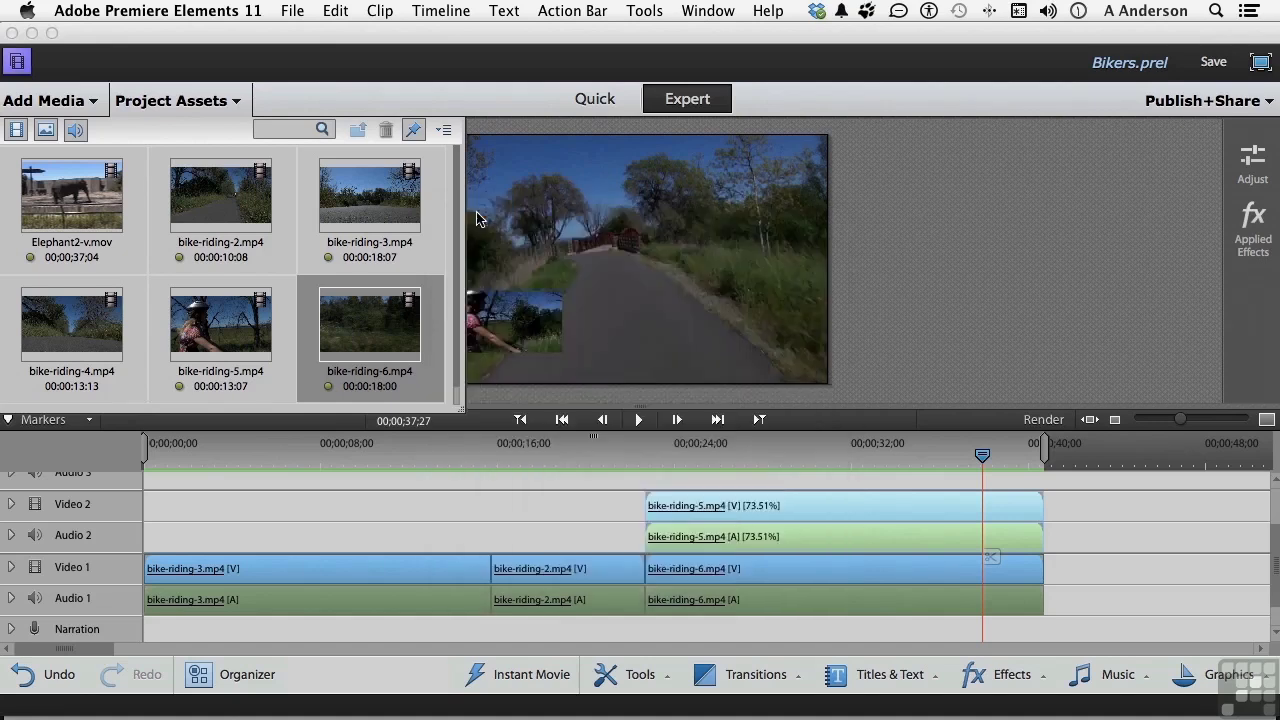
double_click(72, 331)
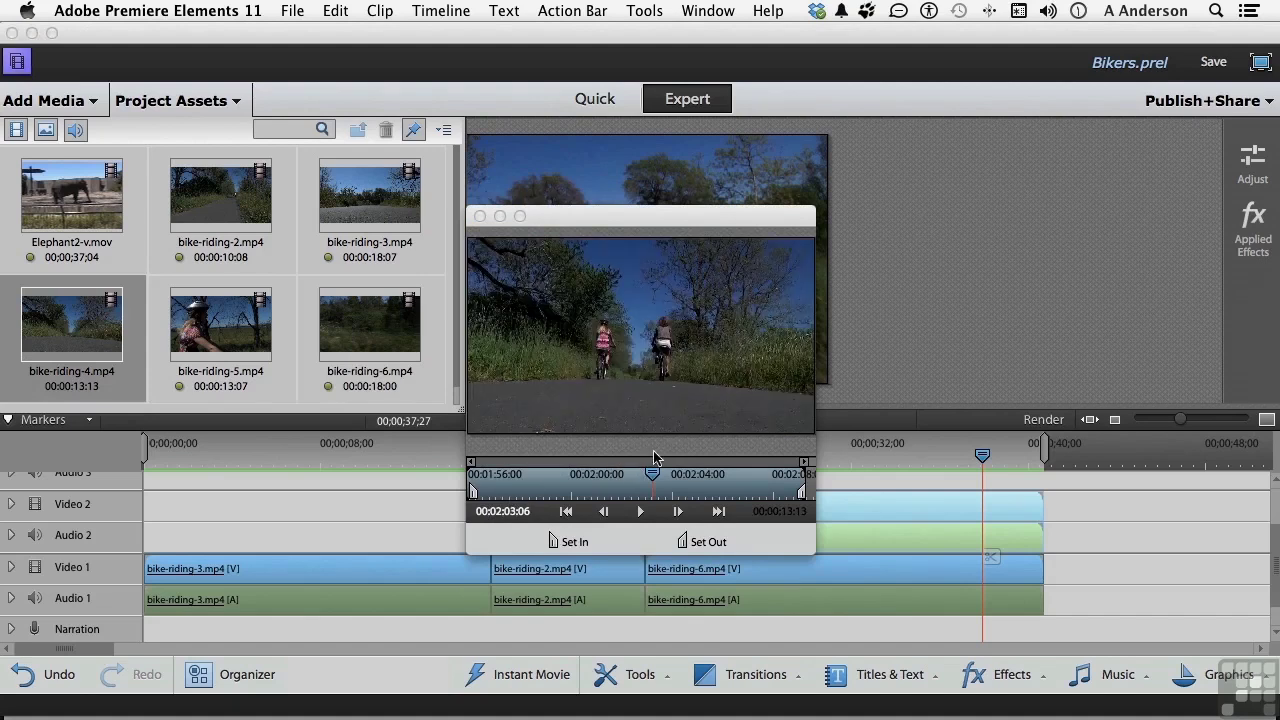
left_click_drag(653, 474, 725, 480)
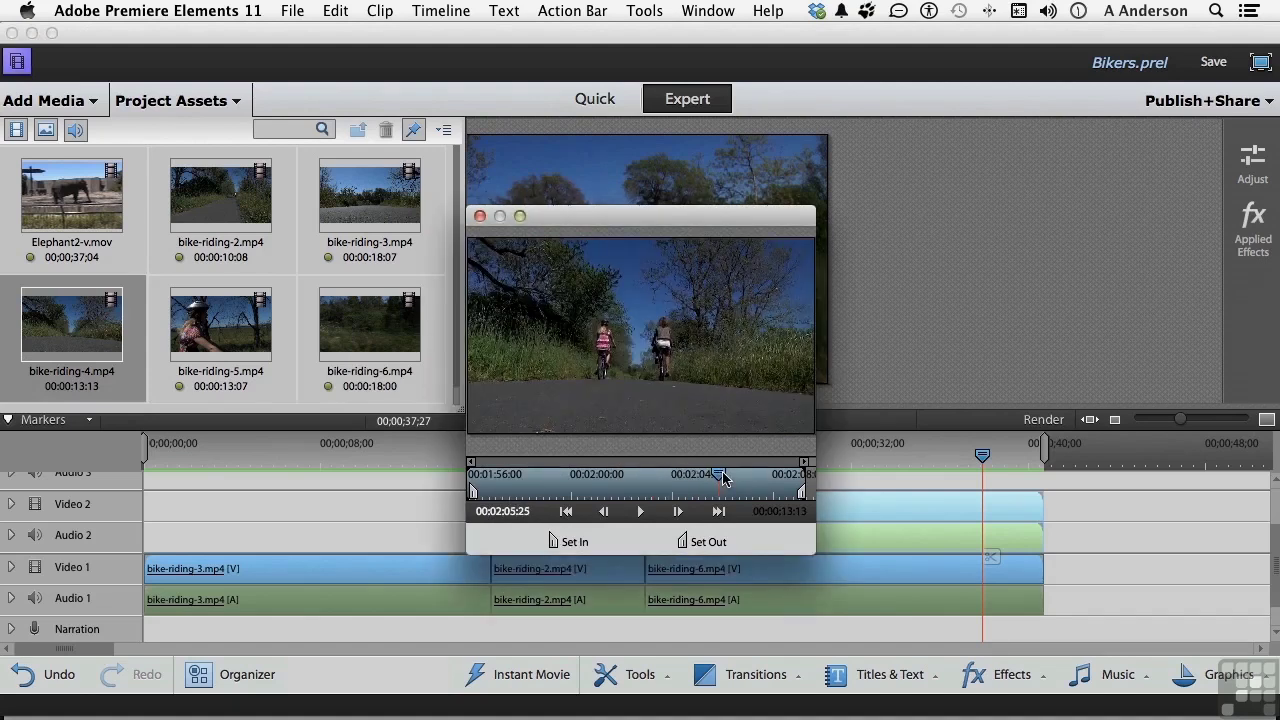
- Place bike-riding-4.mp4 after the last clip on Video 1 and cue 00;00;40;20
left_click(478, 216)
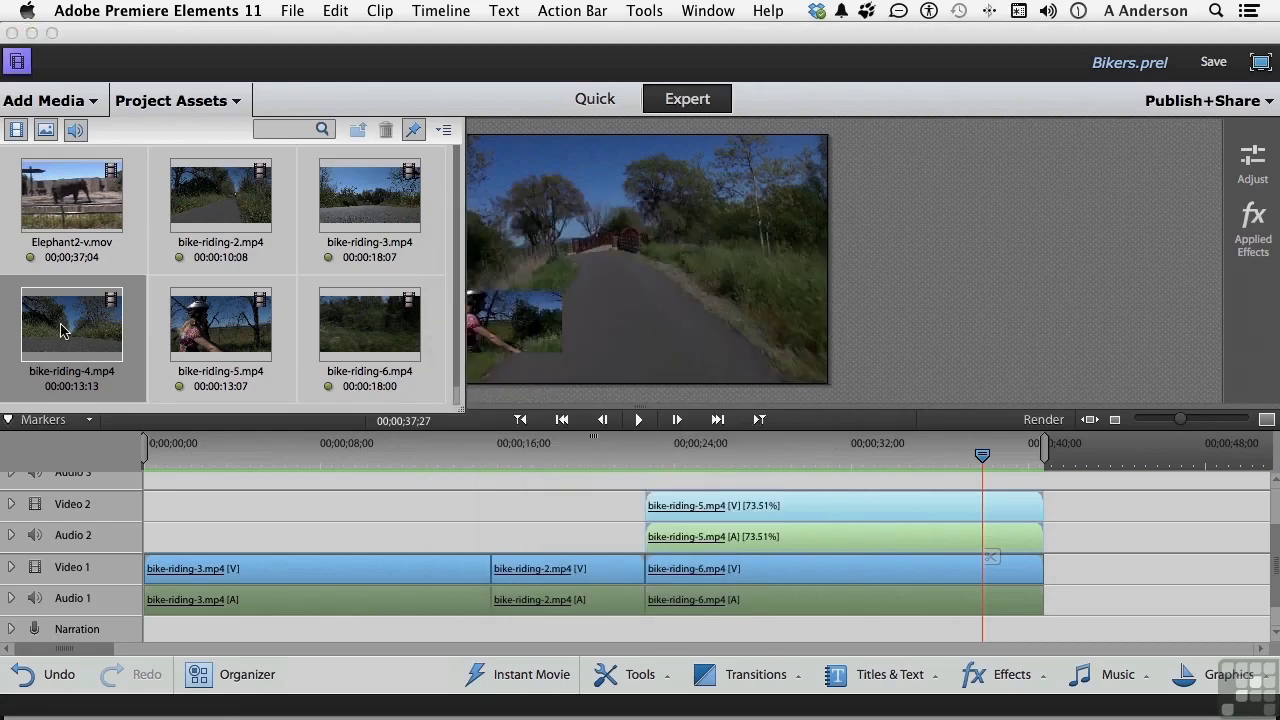
left_click_drag(430, 357, 1052, 585)
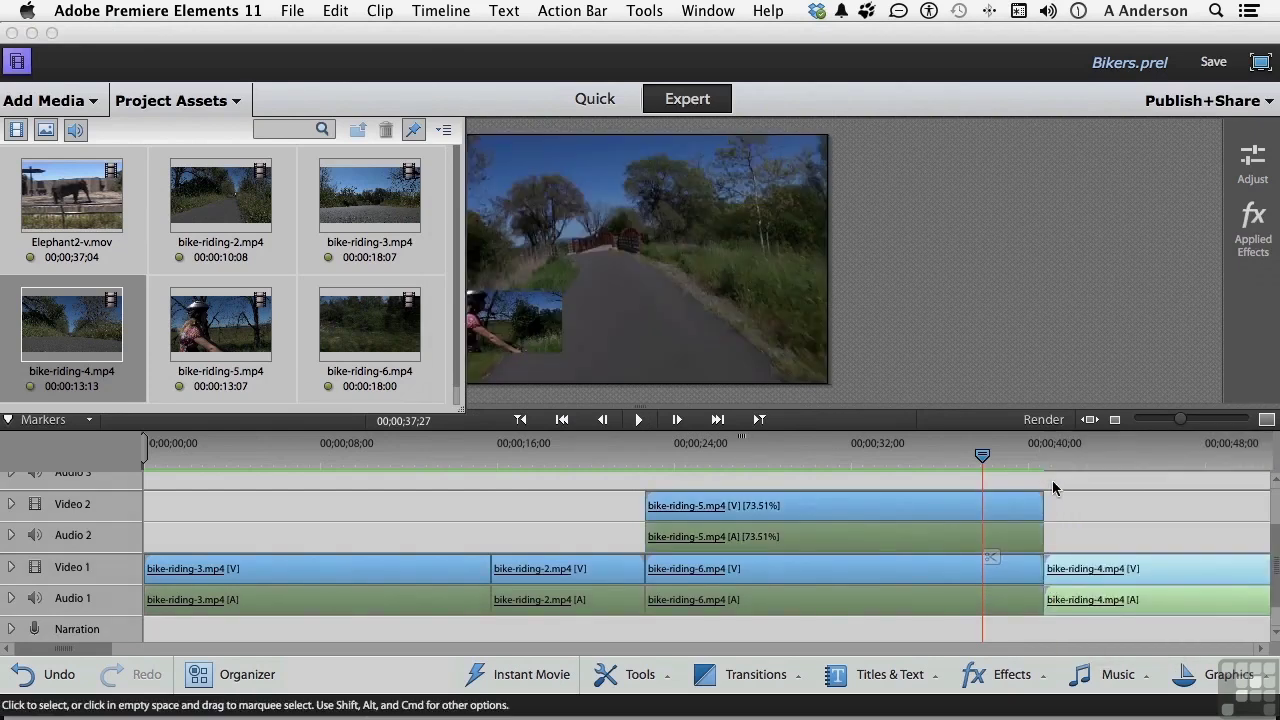
left_click(1060, 568)
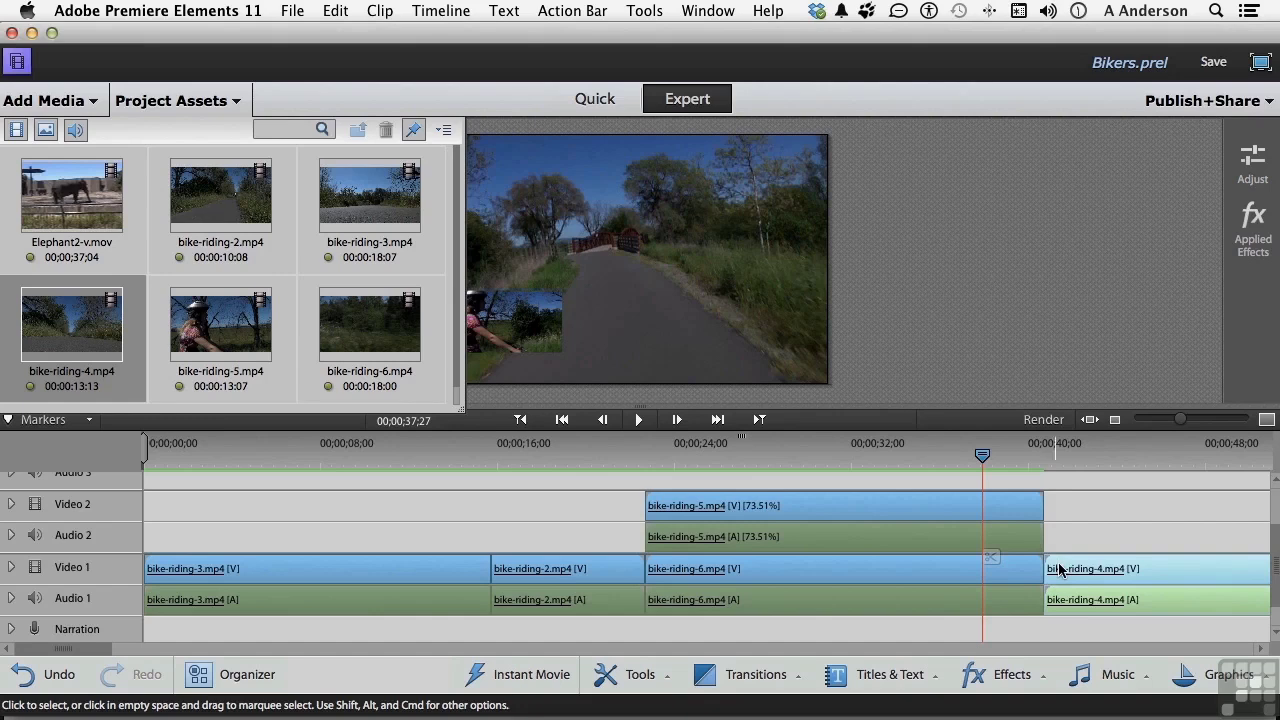
mouse_move(982, 455)
left_mouse_down()
mouse_move(1106, 452)
mouse_move(1004, 455)
left_mouse_up()
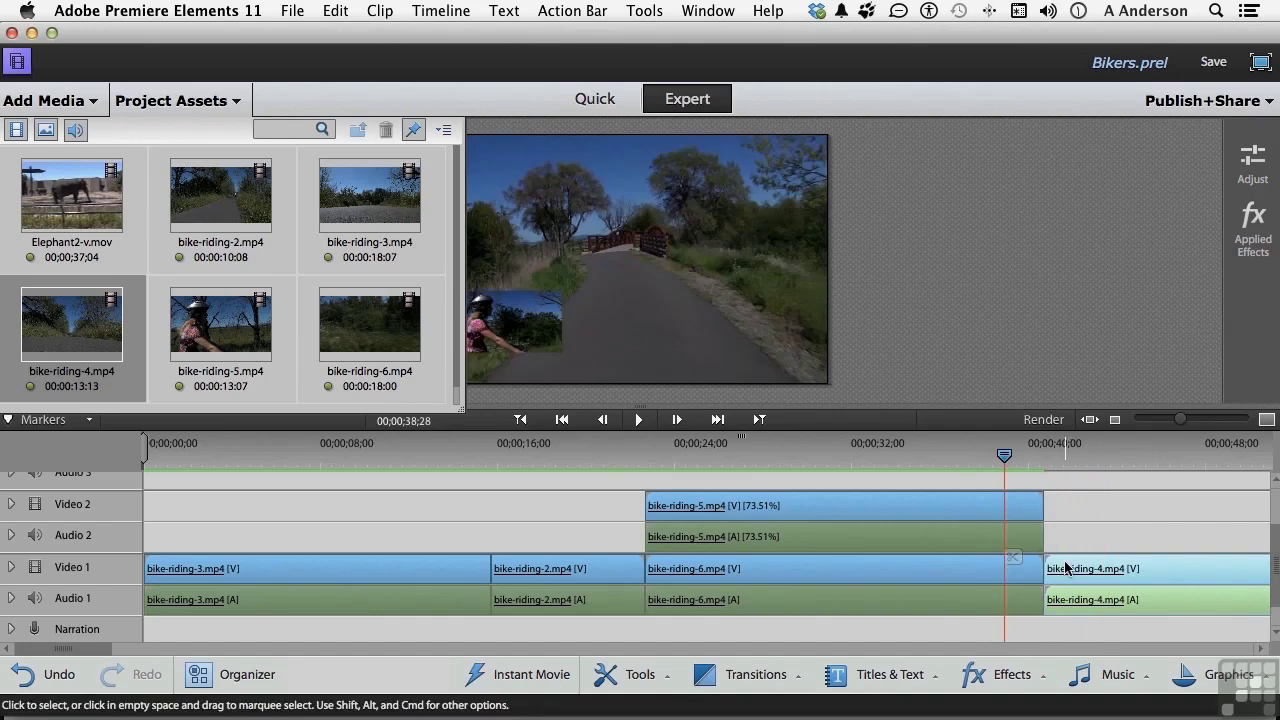
- Trim about two seconds off bike-riding-4's start, play the new ending, and close Project Assets
left_click_drag(1045, 568, 1148, 562)
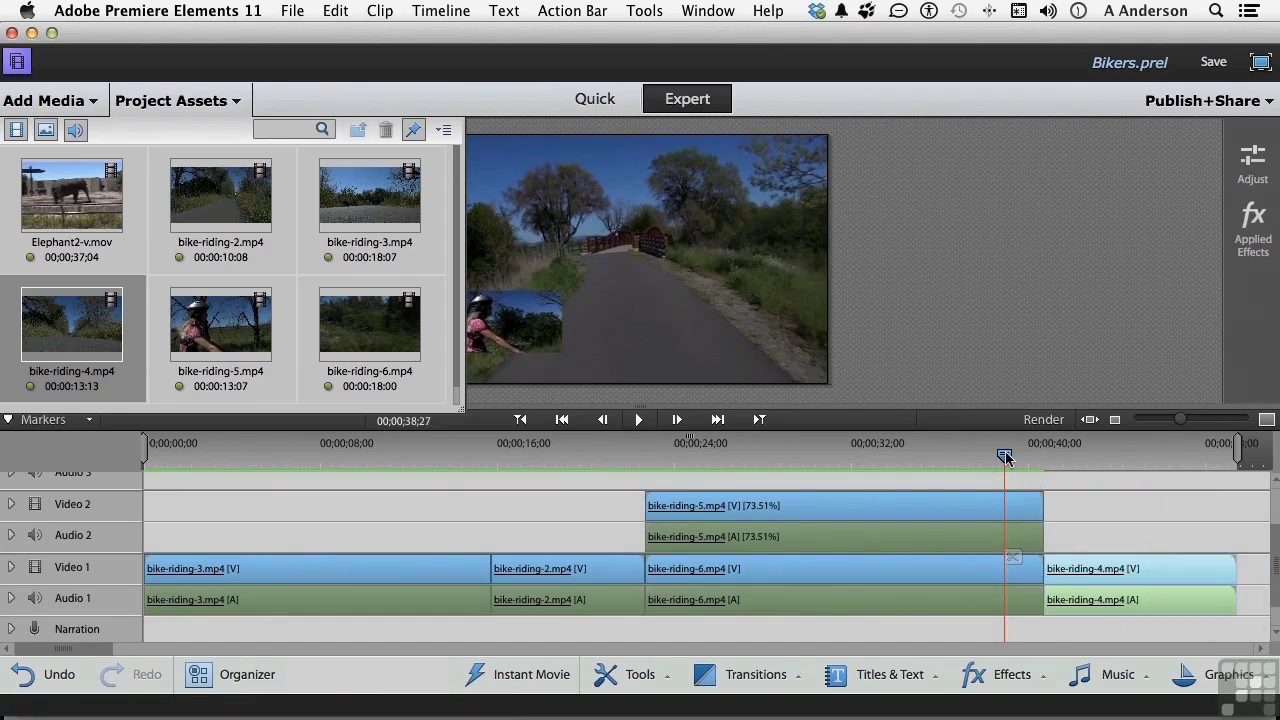
key("space")
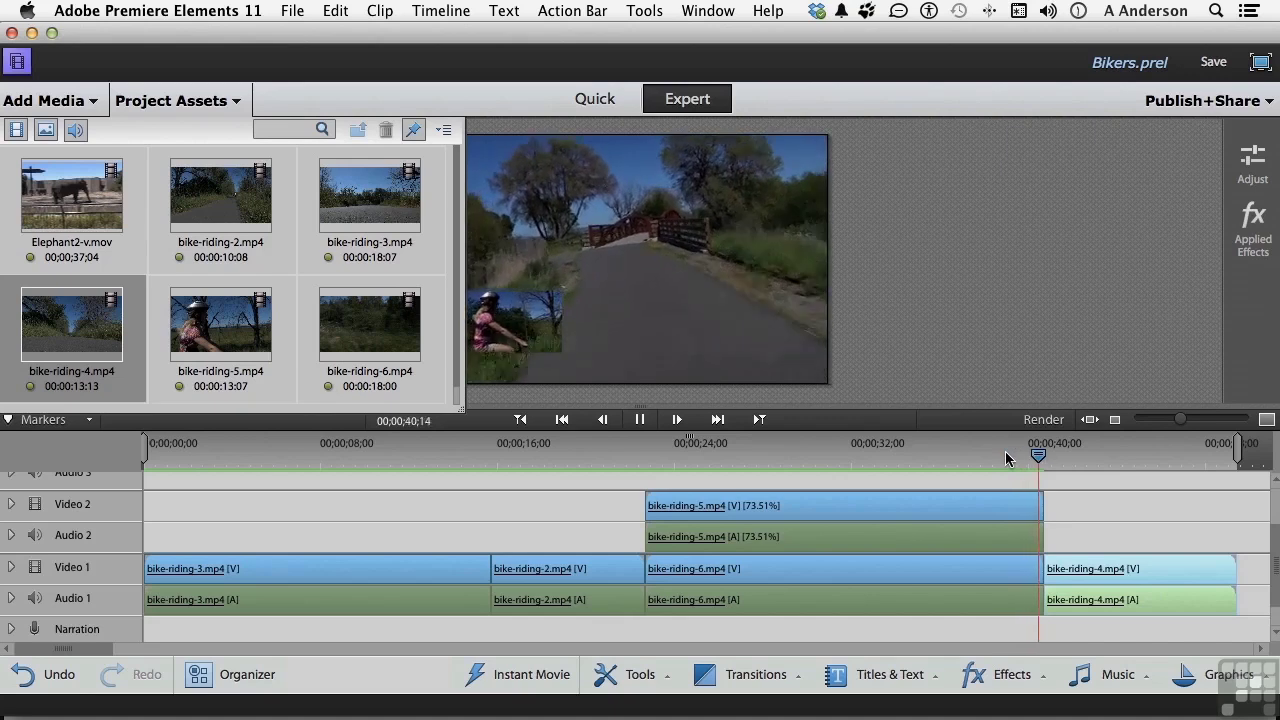
key("space")
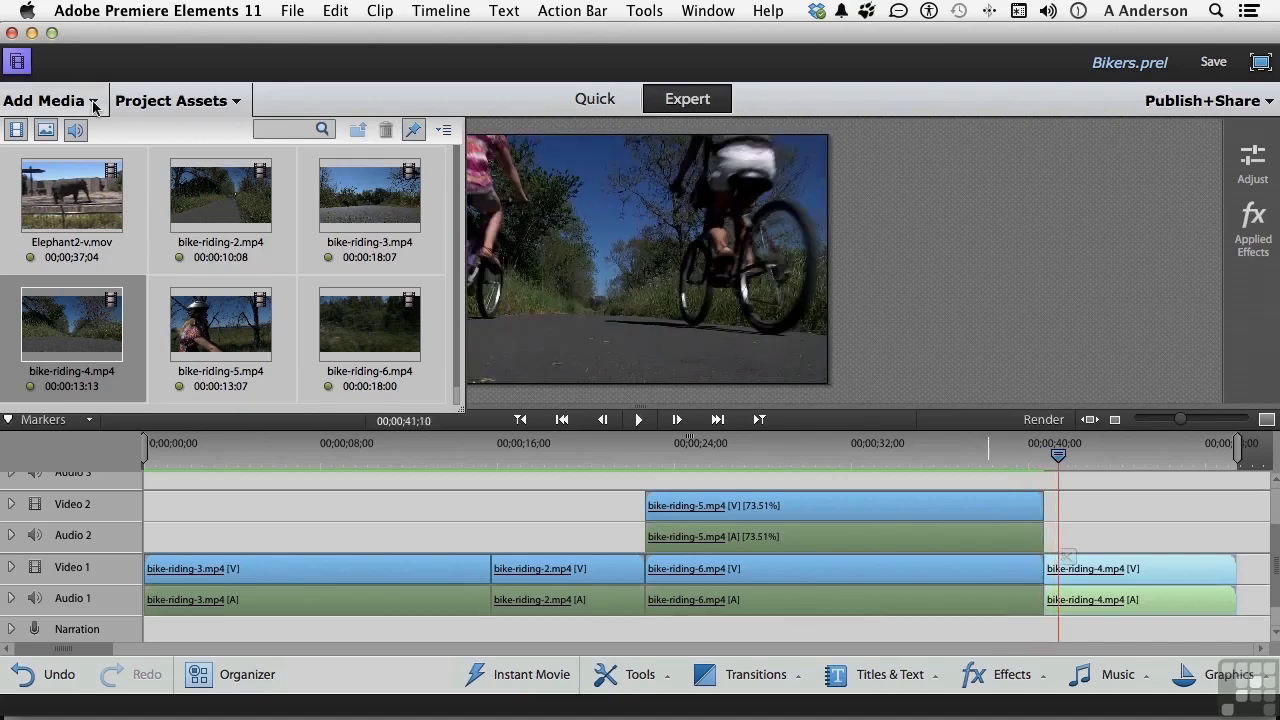
left_click(135, 104)
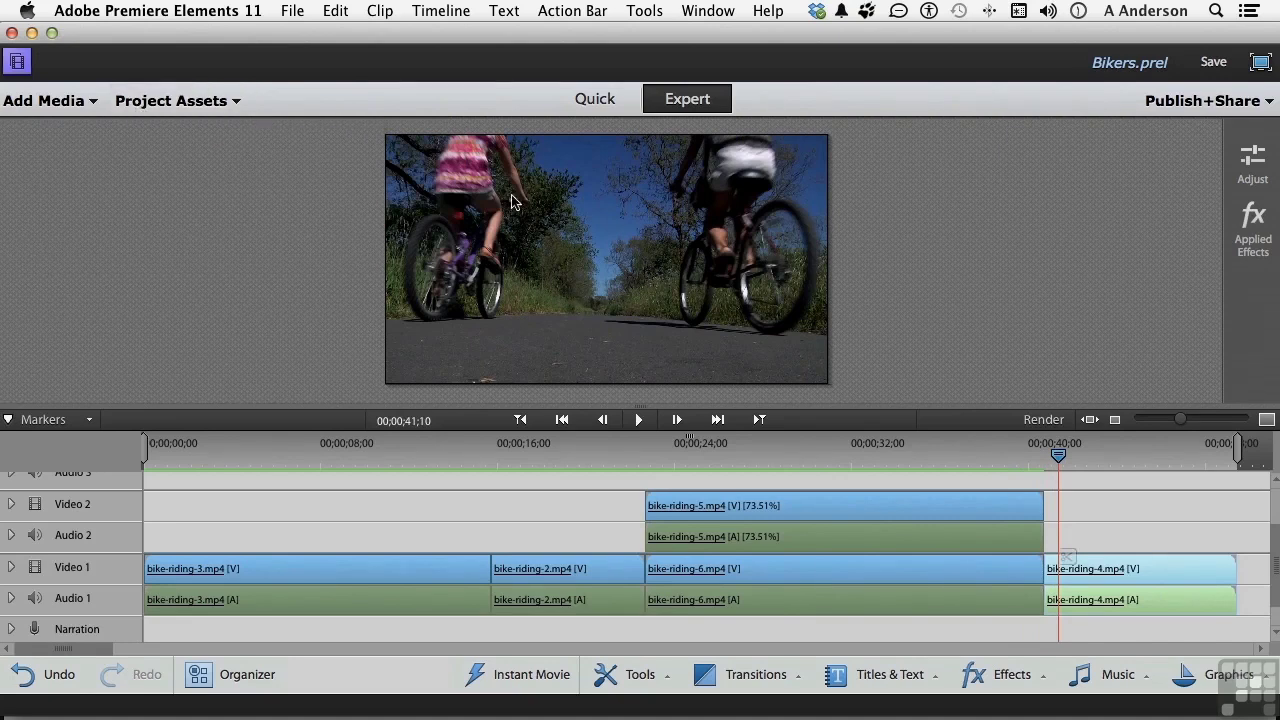
- Jump to 00;00;38;08 in the inset clip and undo the last change
left_click(992, 455)
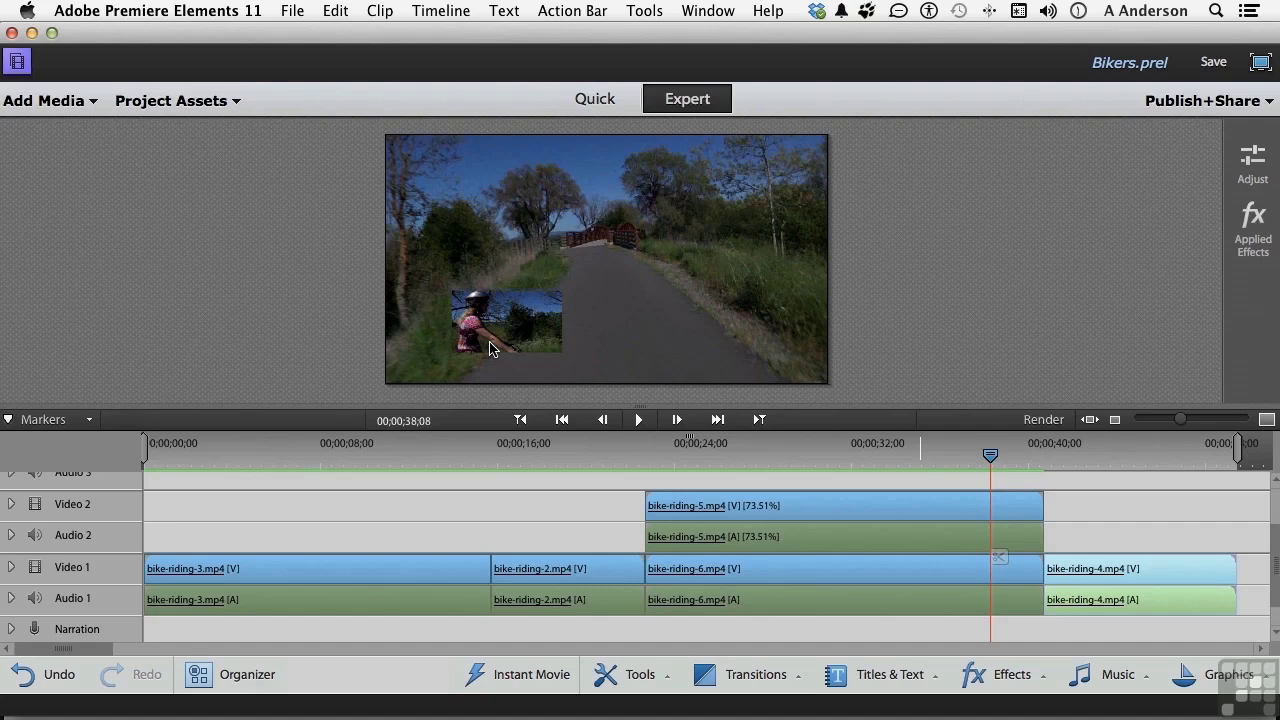
key("super+z")
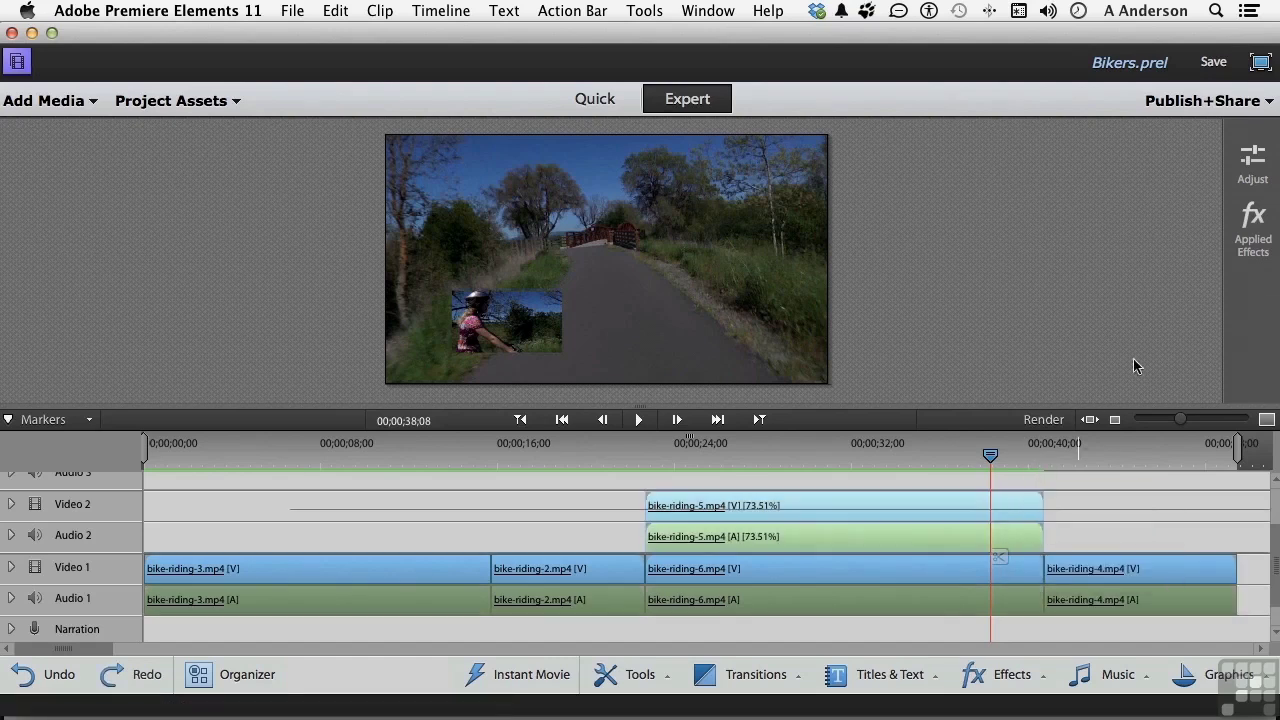
- Keyframe bike-riding-5's Motion Scale at 25, then set it to 0 at the clip's end
left_click(1252, 220)
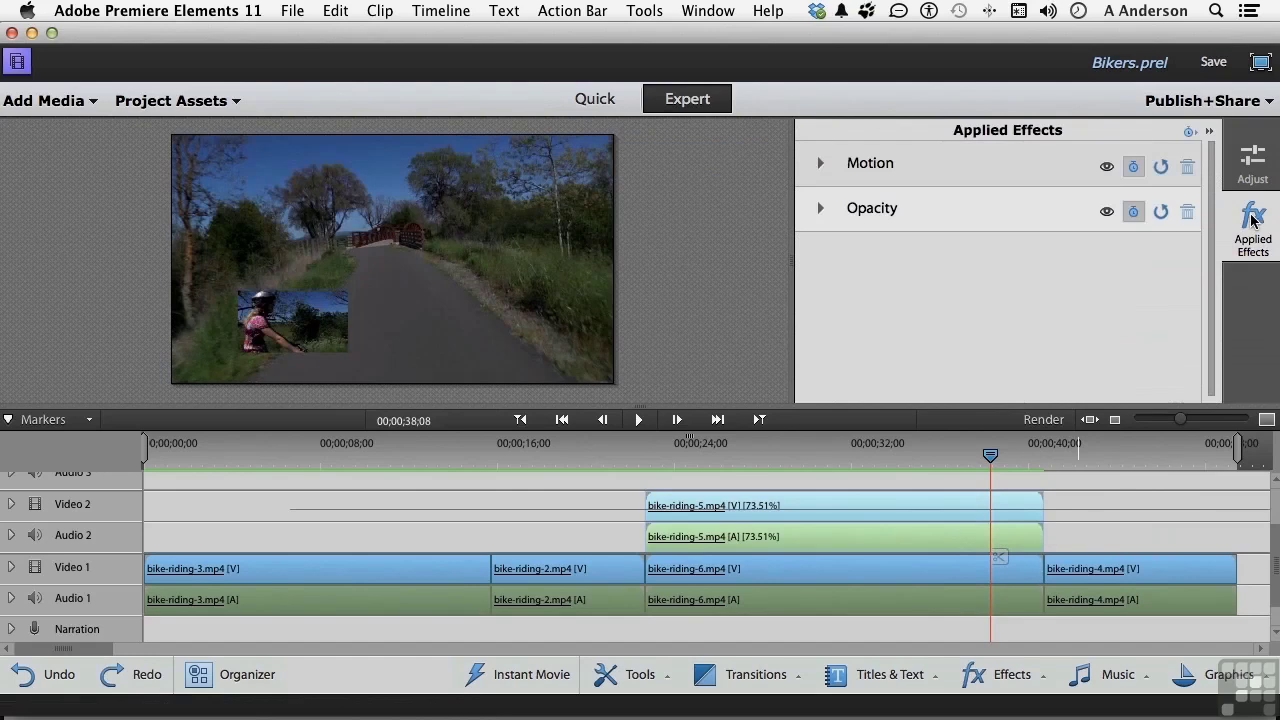
left_click(820, 164)
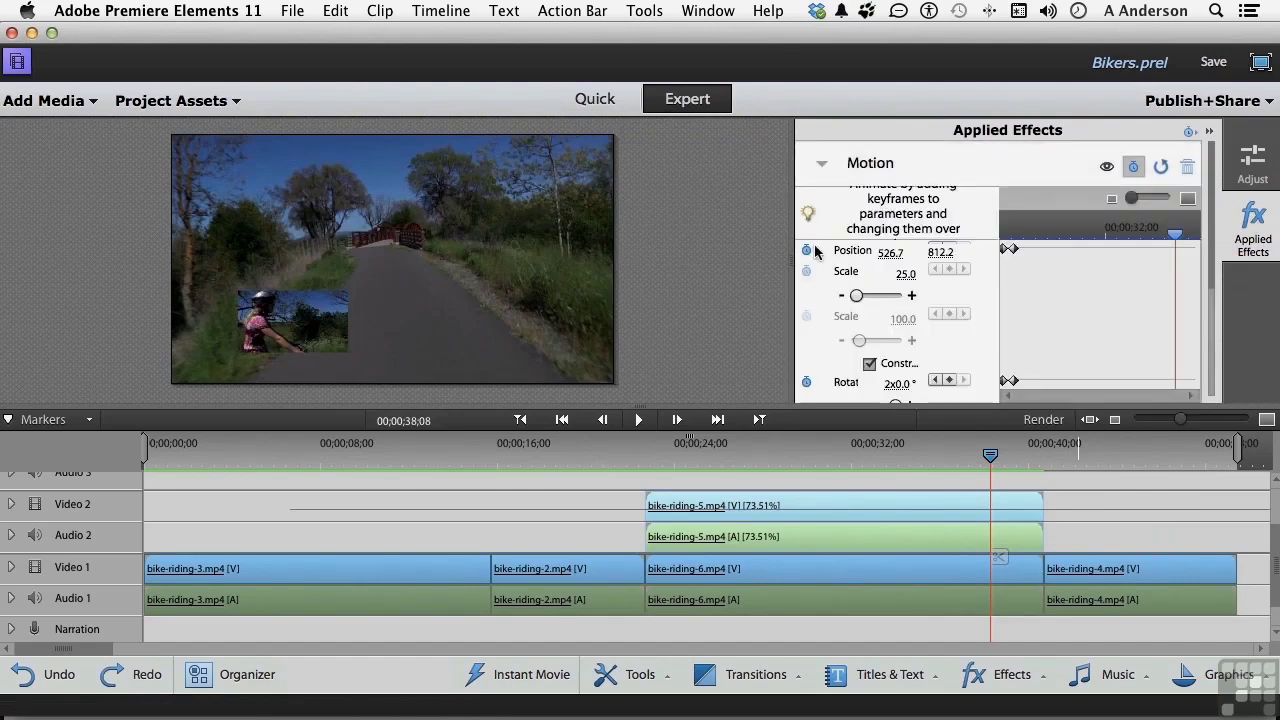
left_click_drag(791, 274, 540, 283)
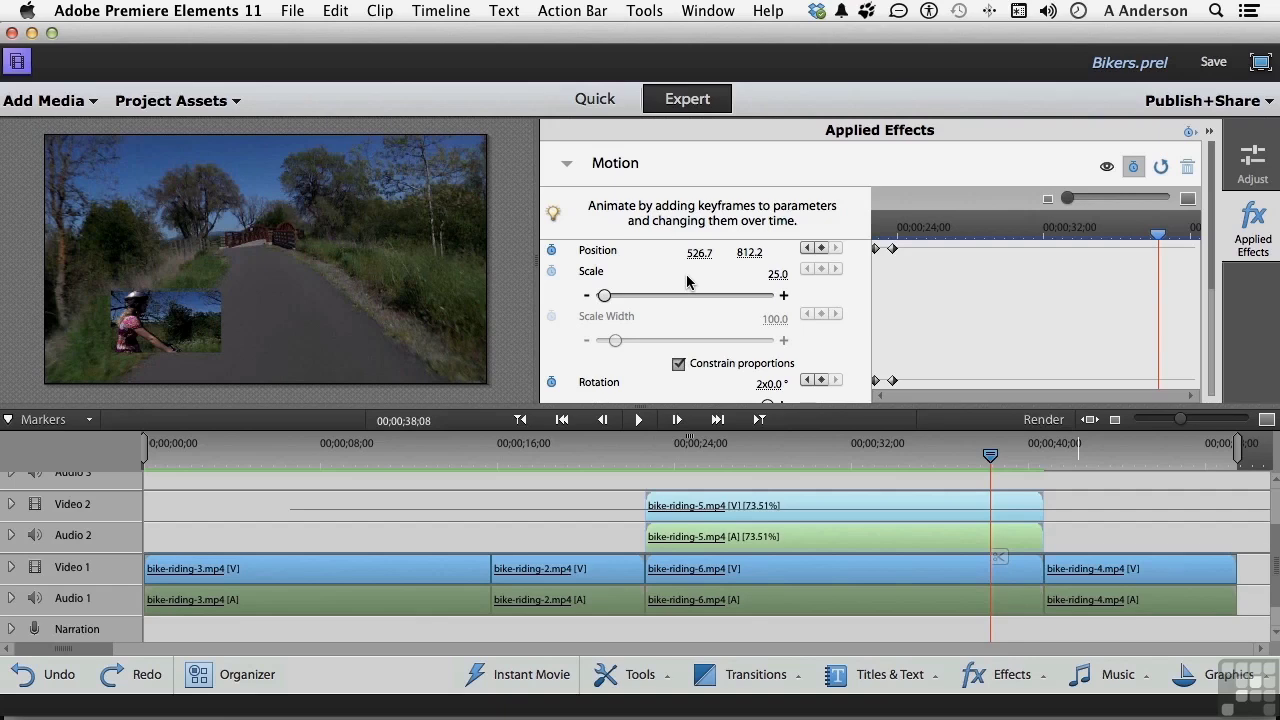
left_click(551, 273)
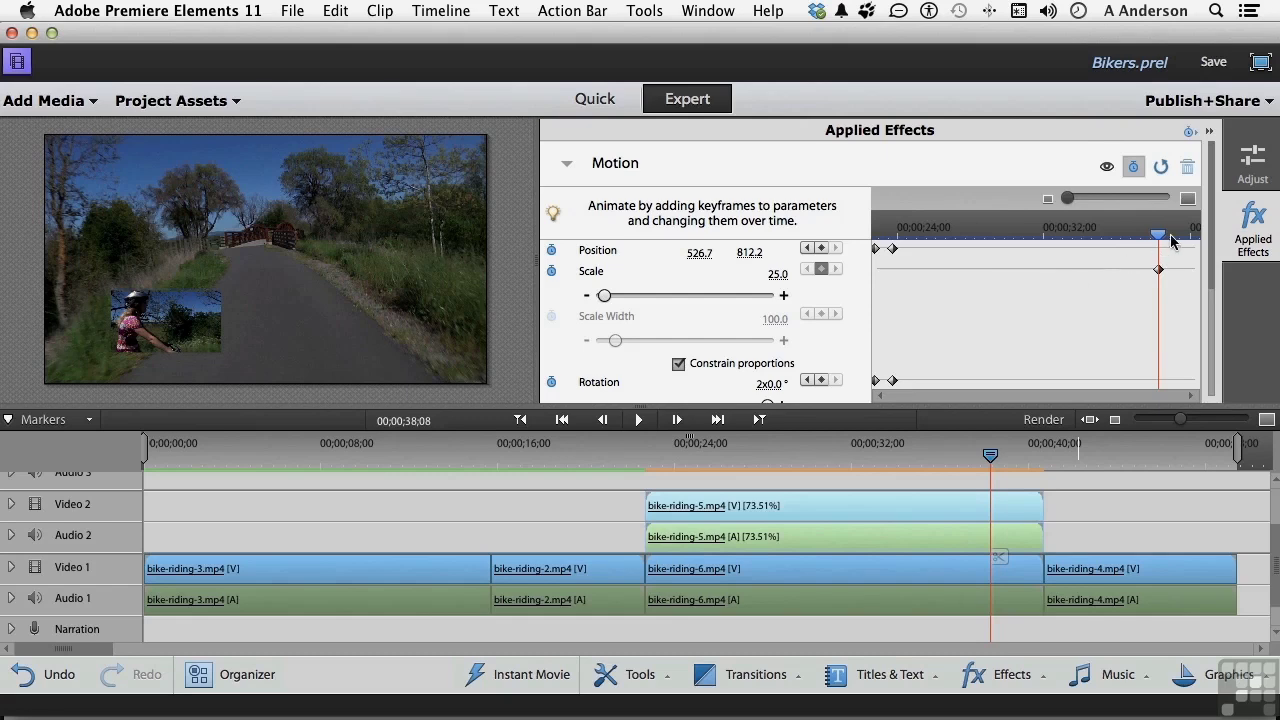
left_click_drag(1161, 237, 1190, 237)
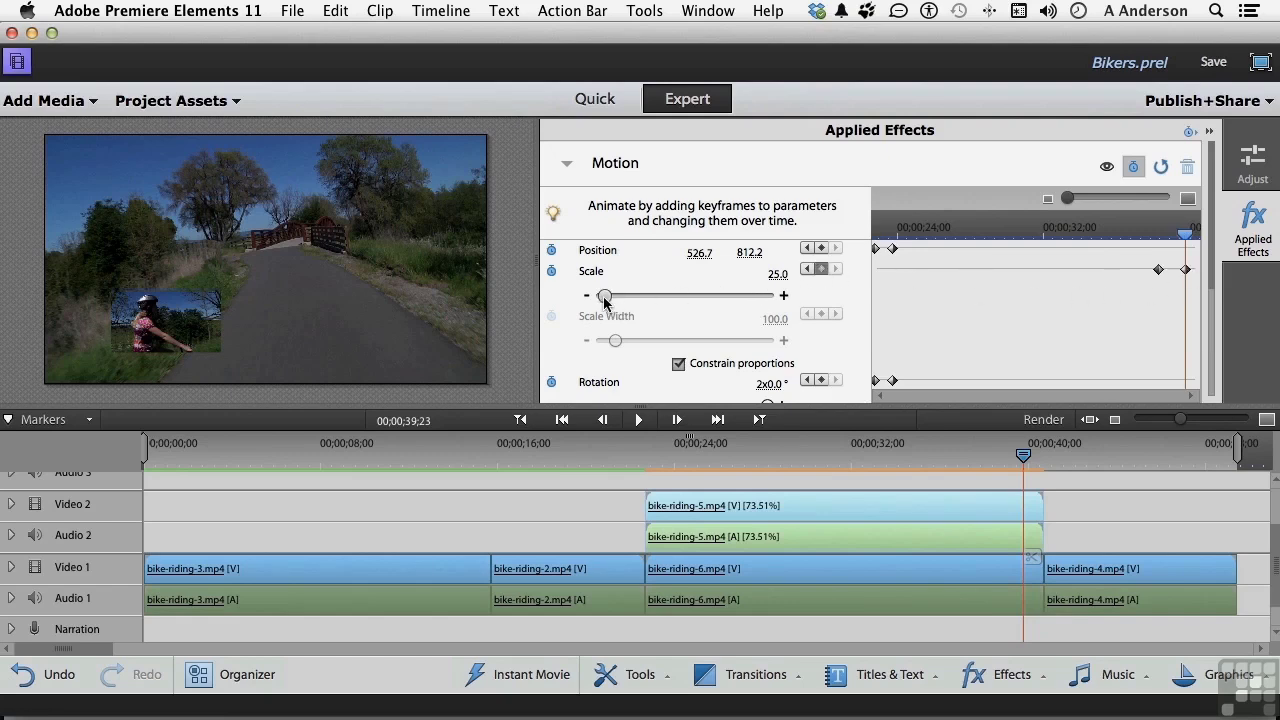
left_click_drag(604, 296, 601, 298)
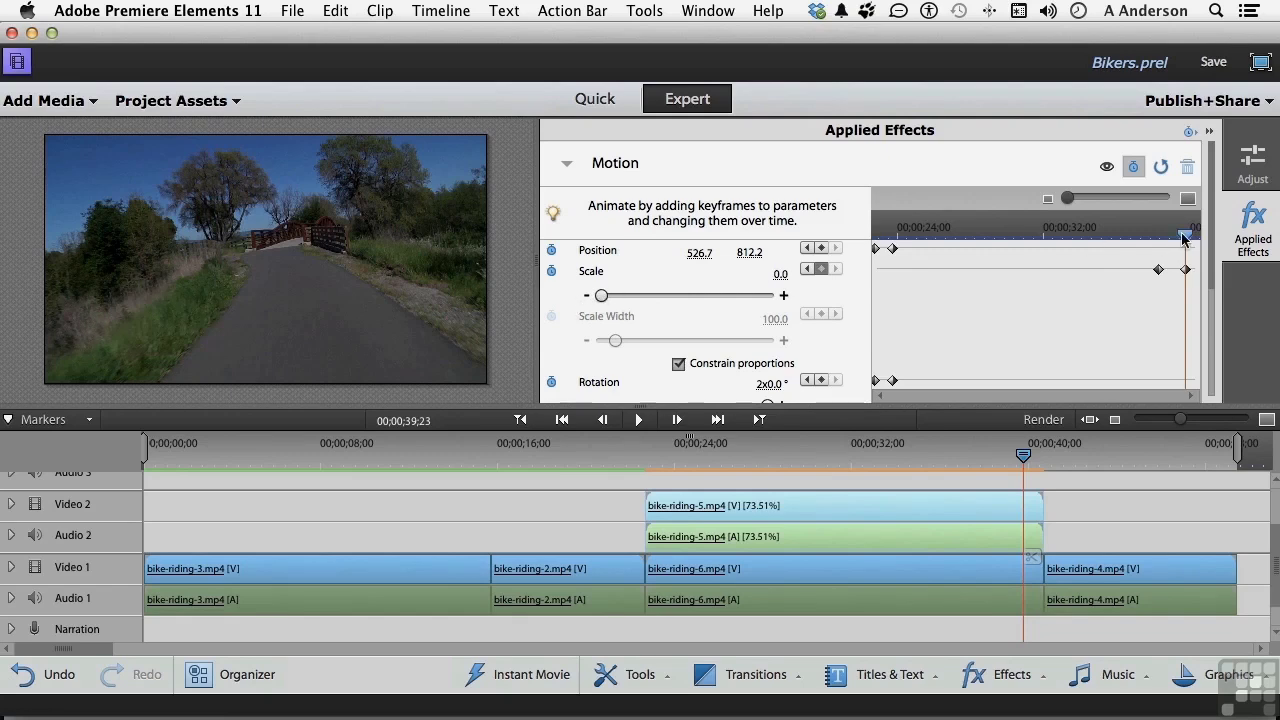
left_click_drag(1186, 234, 1136, 247)
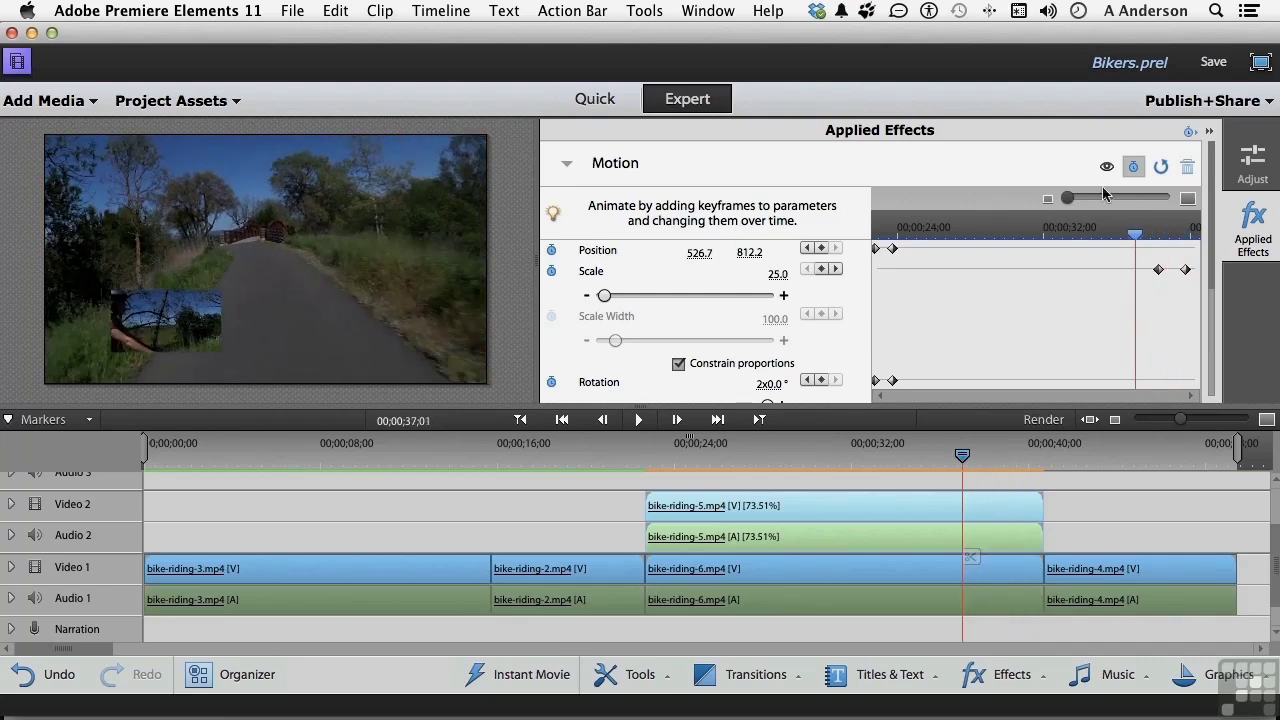
- Close Applied Effects and play the timeline to 00;00;46;20 to watch the inset shrink
left_click(1273, 234)
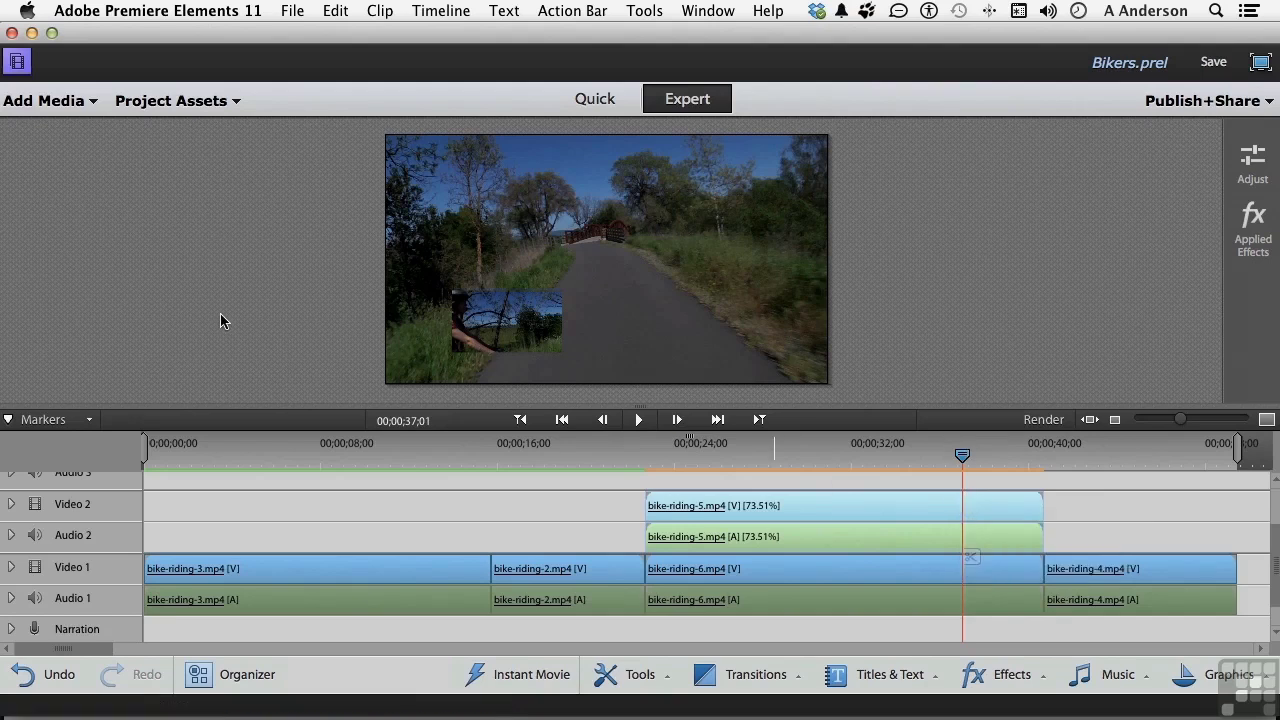
key("space")
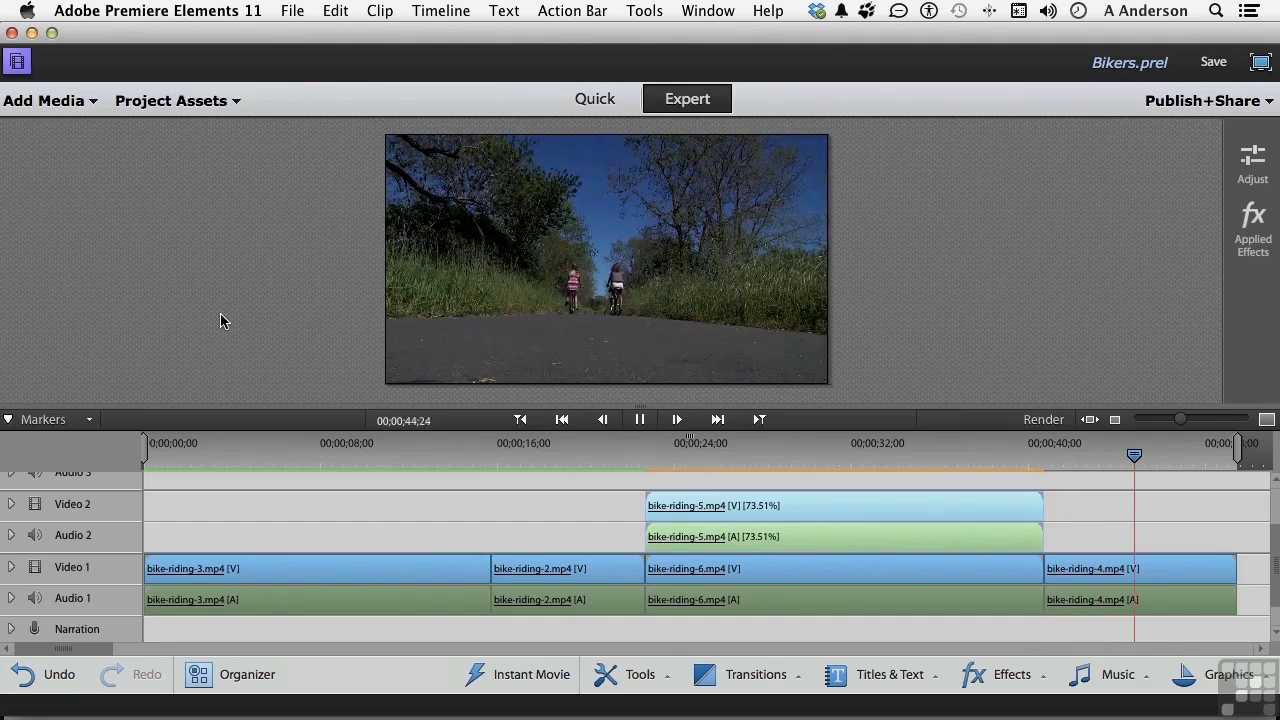
key("space")
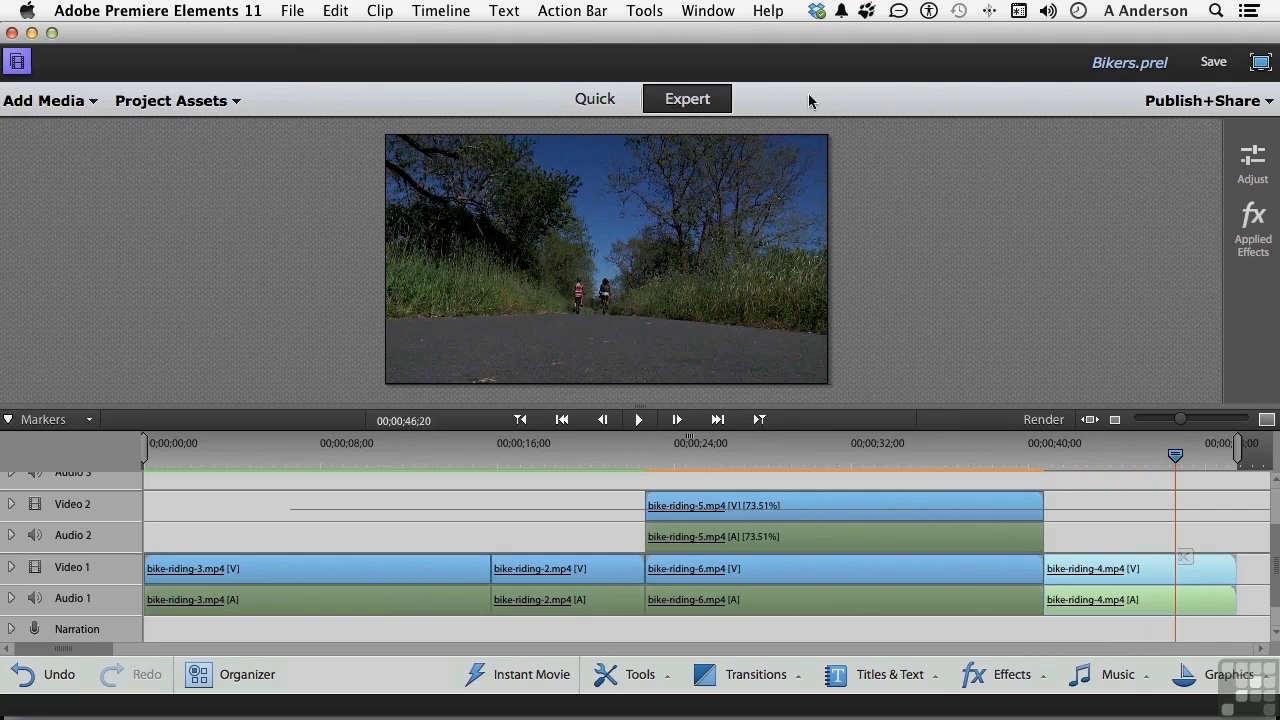
- Check the applied effects on bike-riding-3, -2, -5 and -6
left_click(1253, 222)
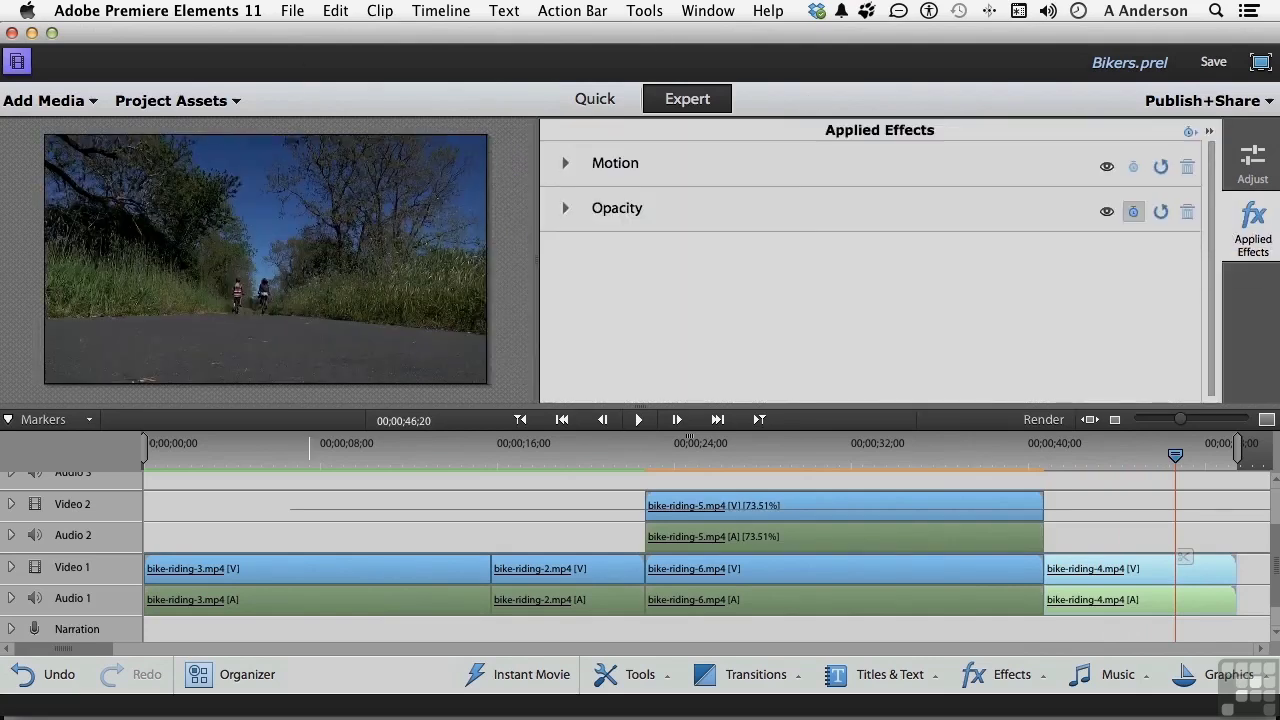
left_click(282, 570)
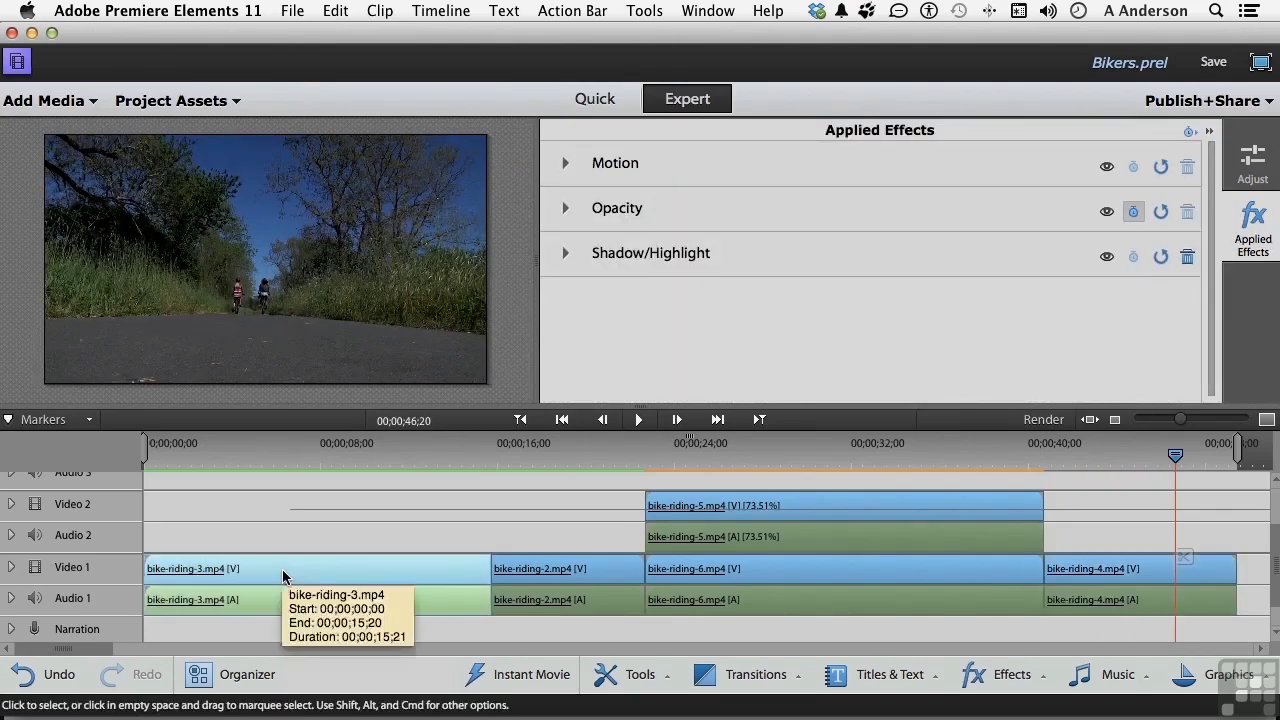
left_click(622, 570)
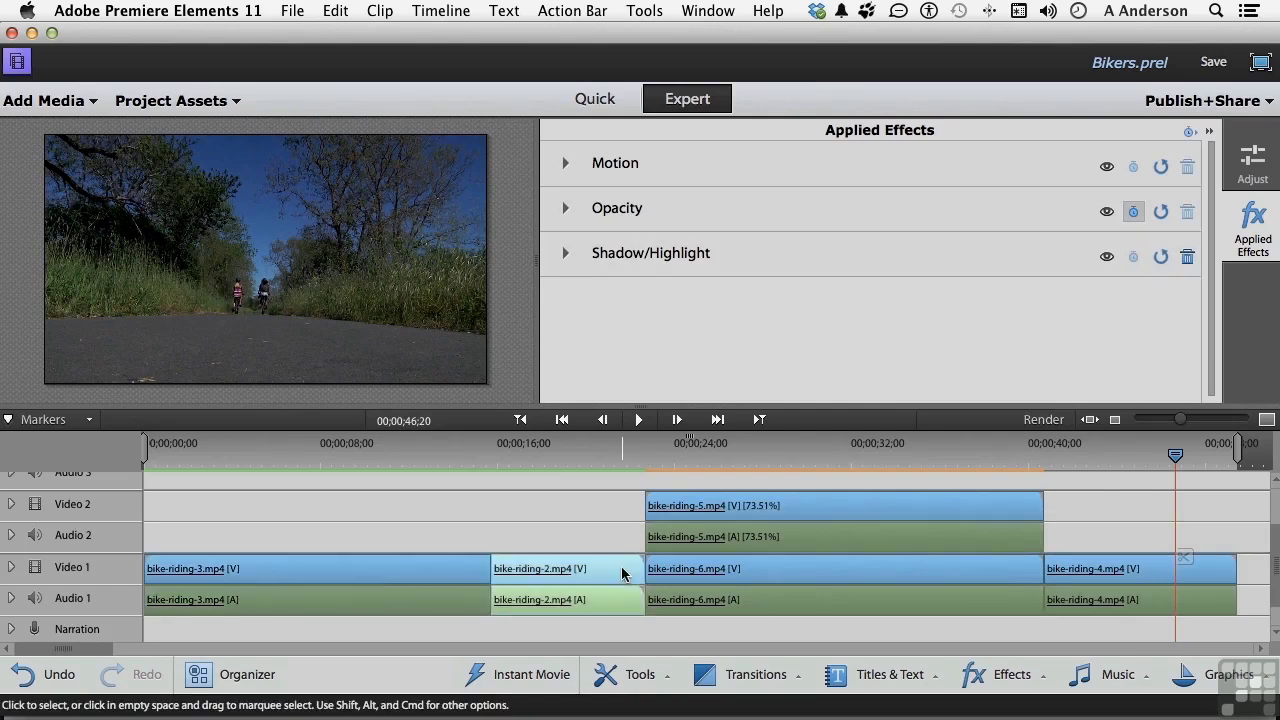
left_click(839, 507)
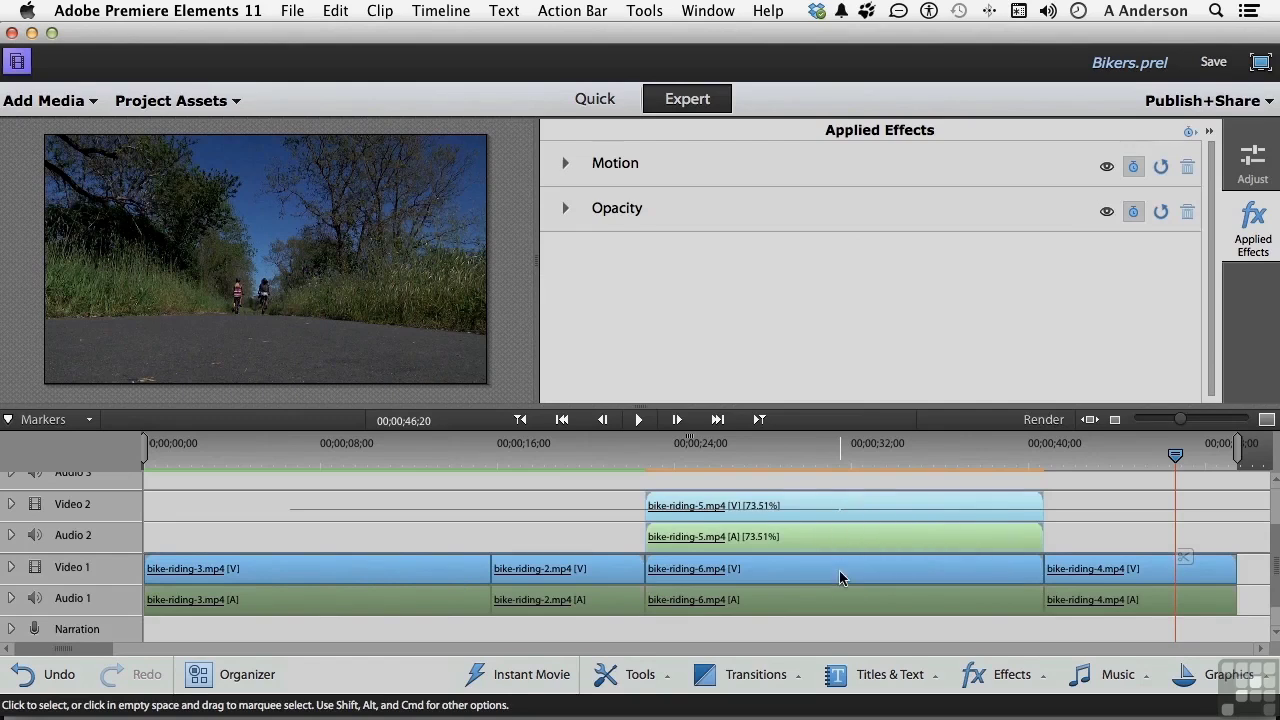
left_click(839, 577)
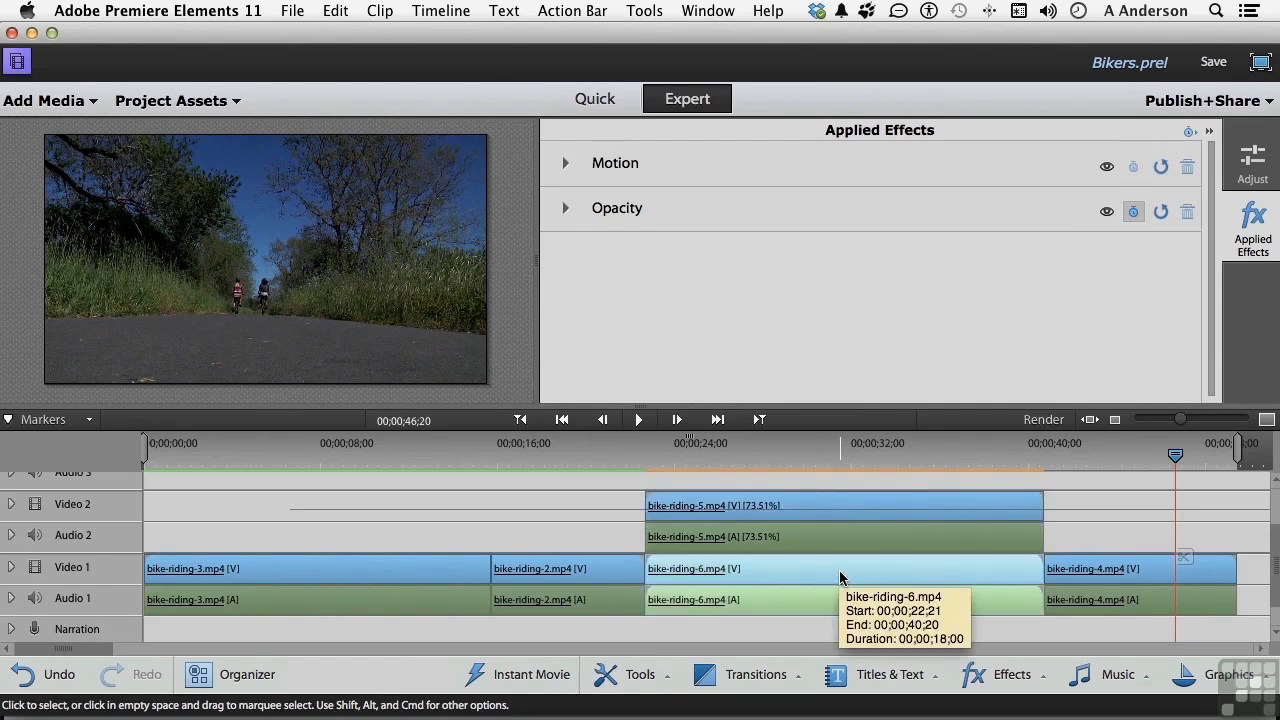
- Apply the Shadow/Highlight Biker Clips preset from My Presets to bike-riding-5, -6 and -4
left_click(1004, 680)
left_click(1045, 68)
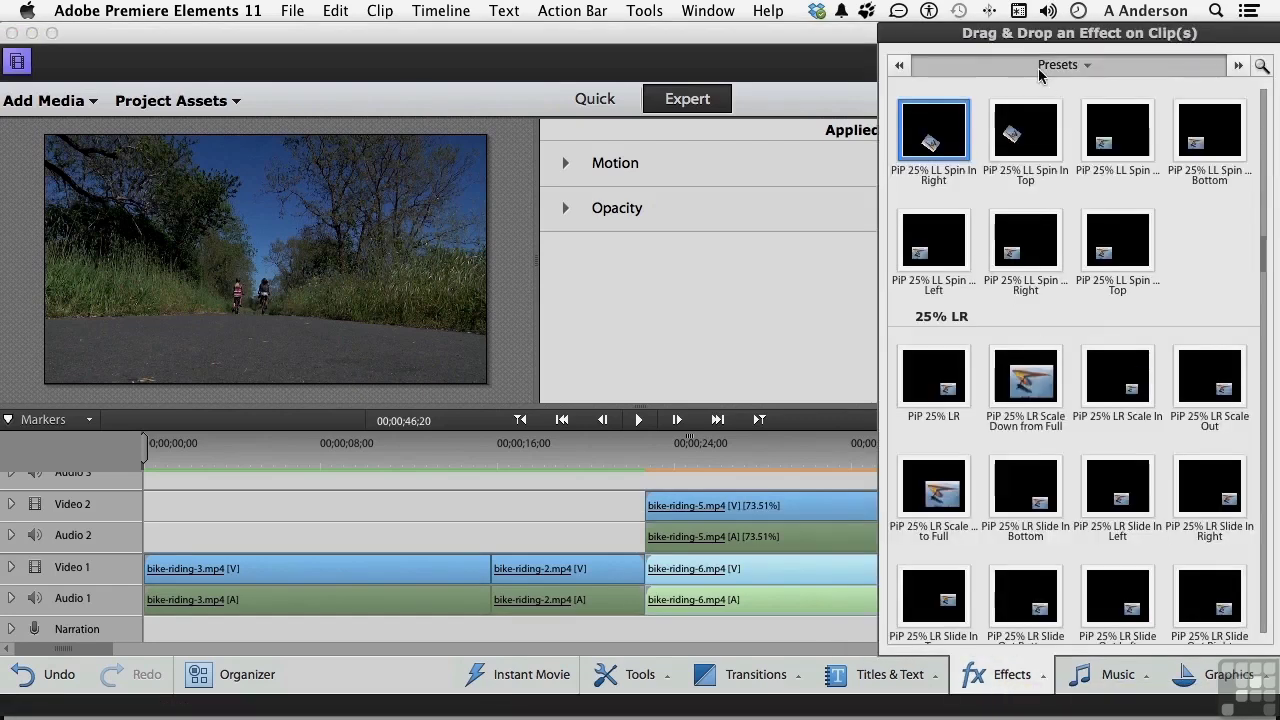
left_click(1050, 490)
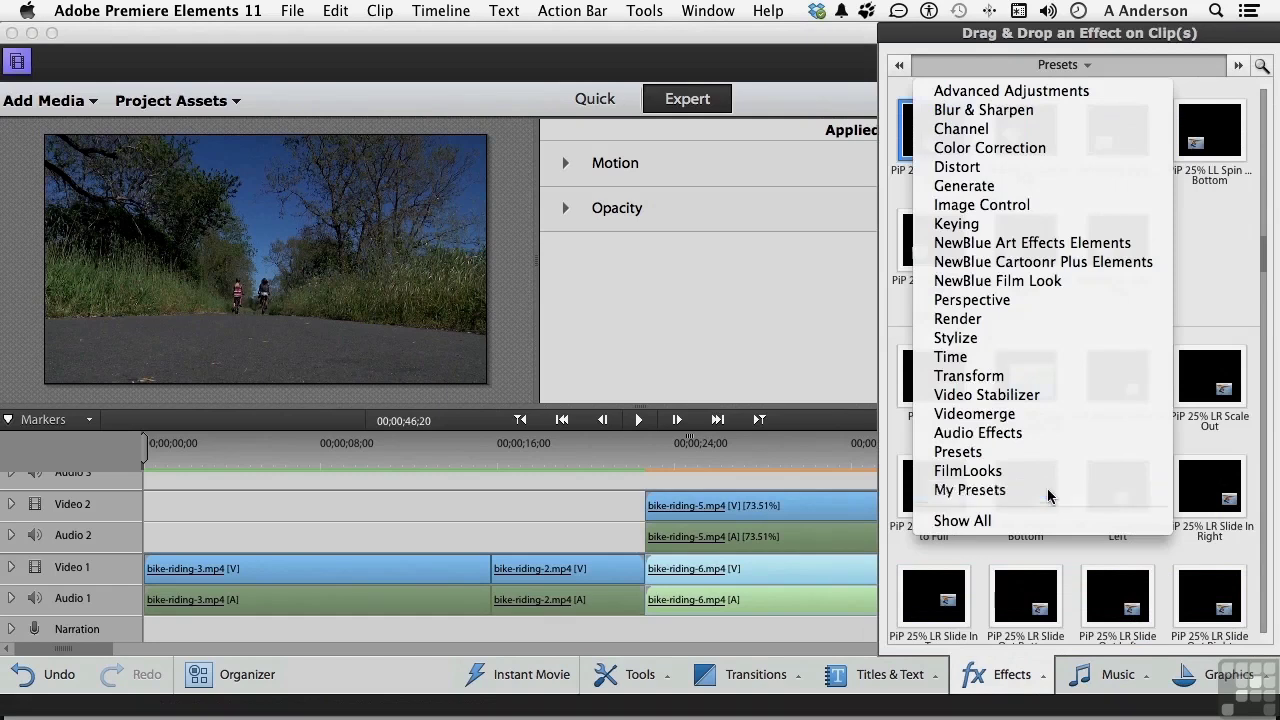
left_click_drag(942, 127, 797, 501)
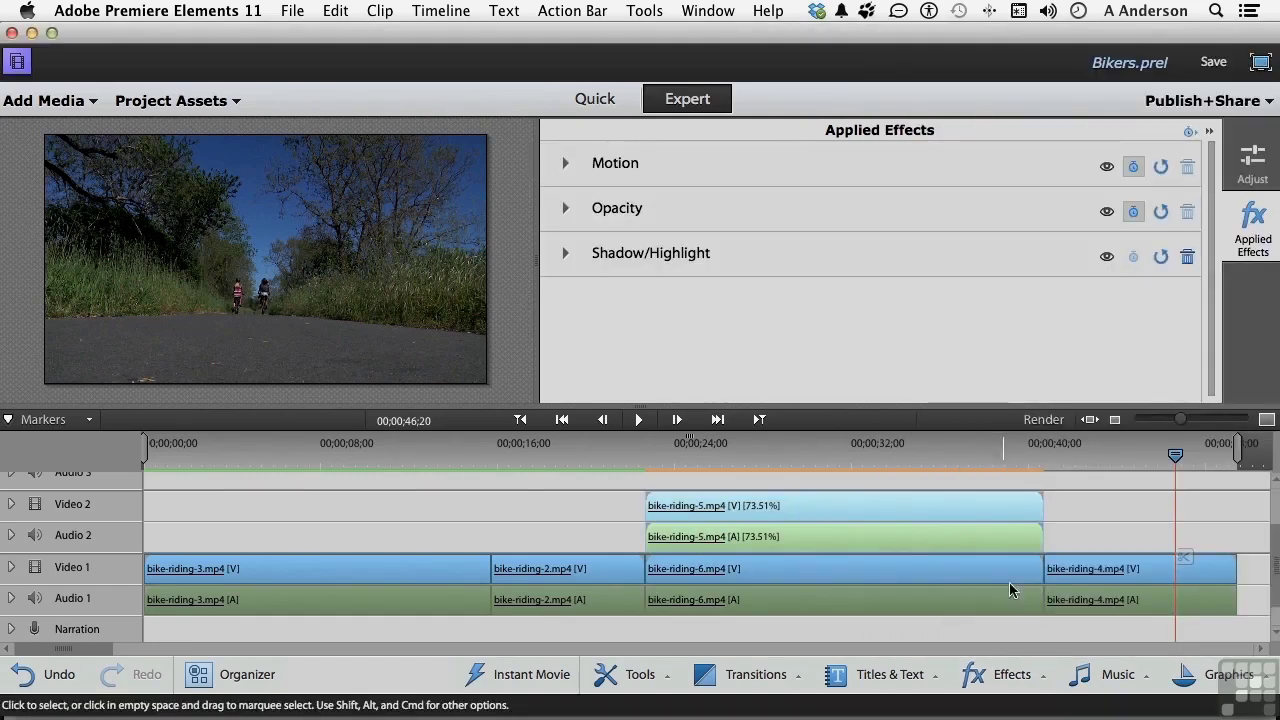
left_click(1030, 676)
left_click_drag(932, 124, 786, 575)
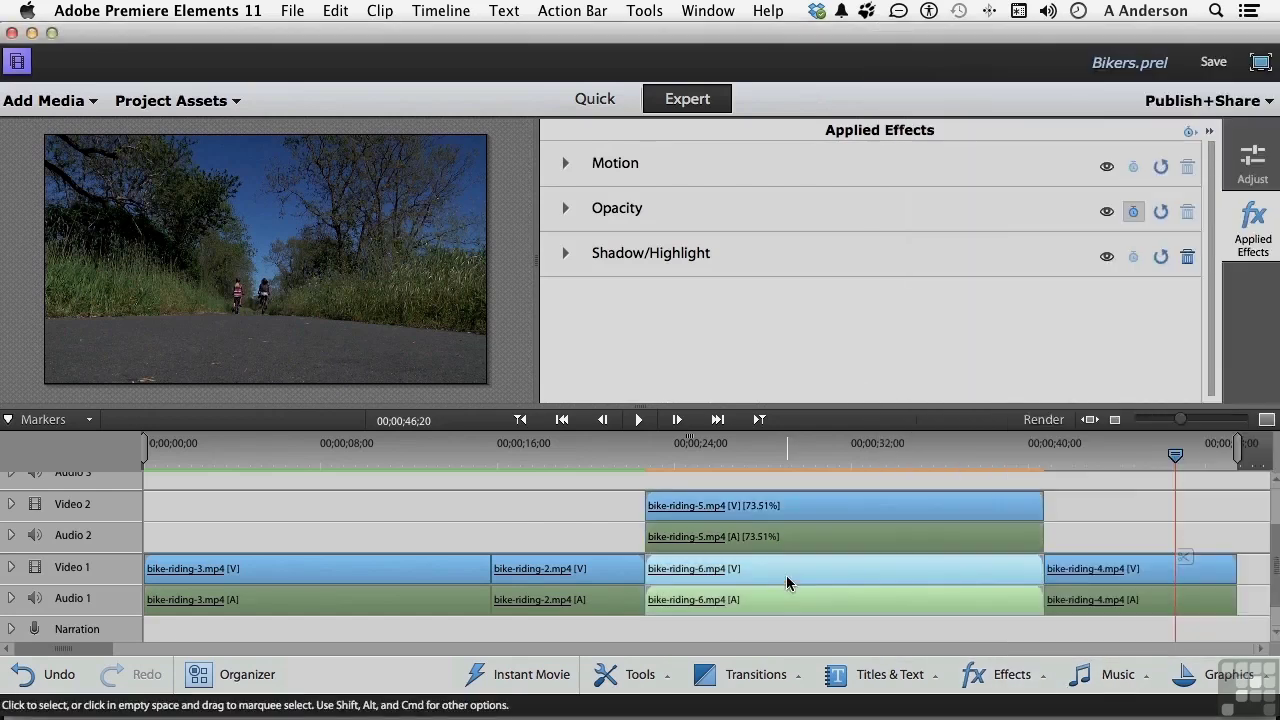
left_click(986, 676)
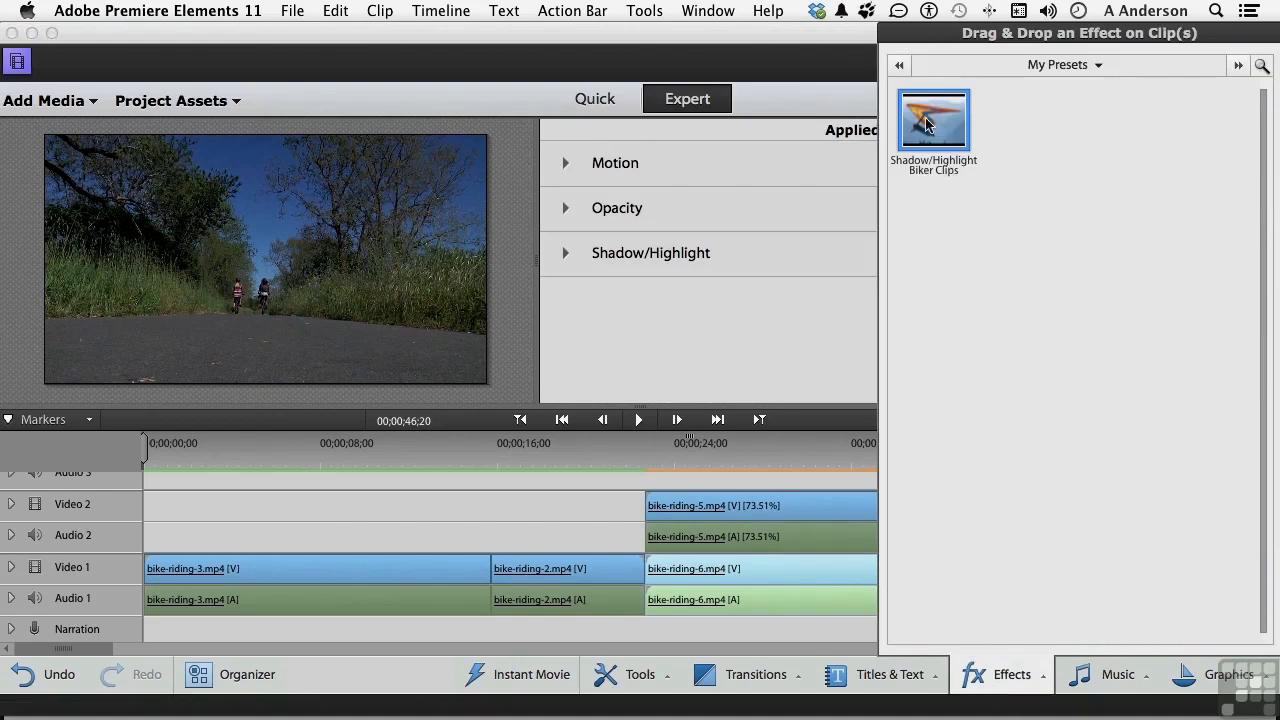
left_click_drag(927, 123, 1110, 569)
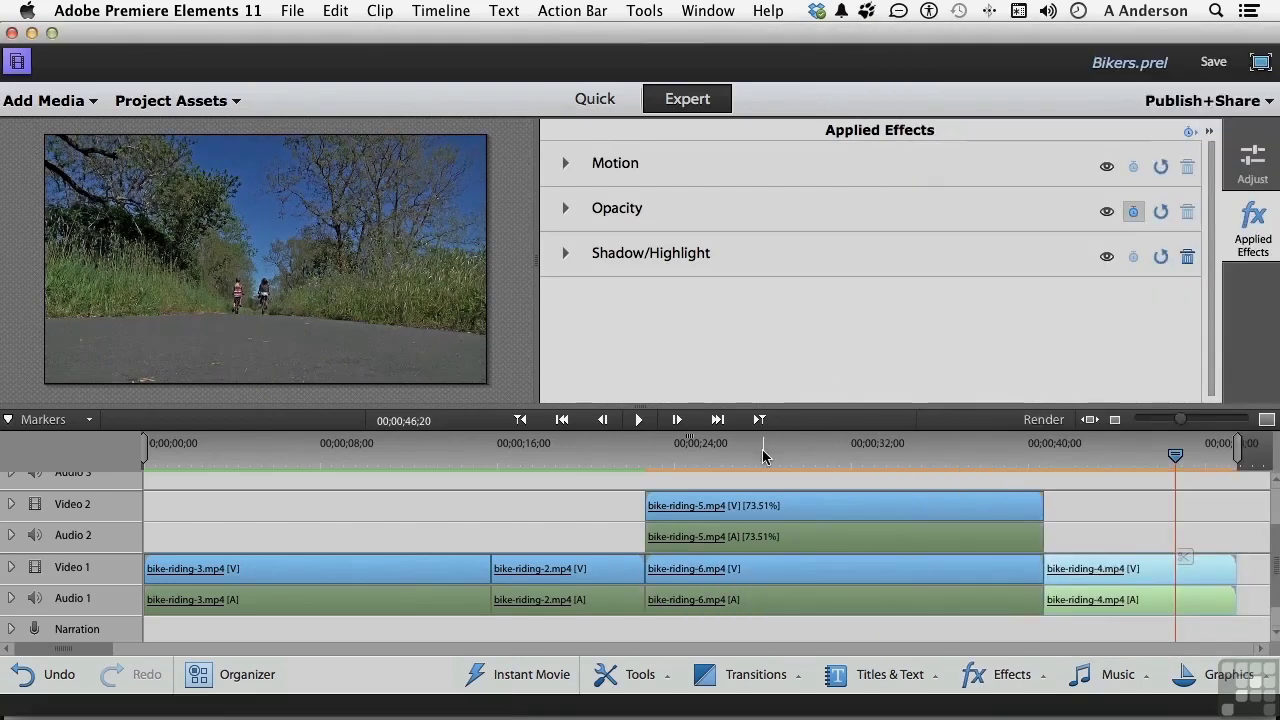
- Return to the start of the inset clip and save the project
left_click_drag(762, 456, 673, 456)
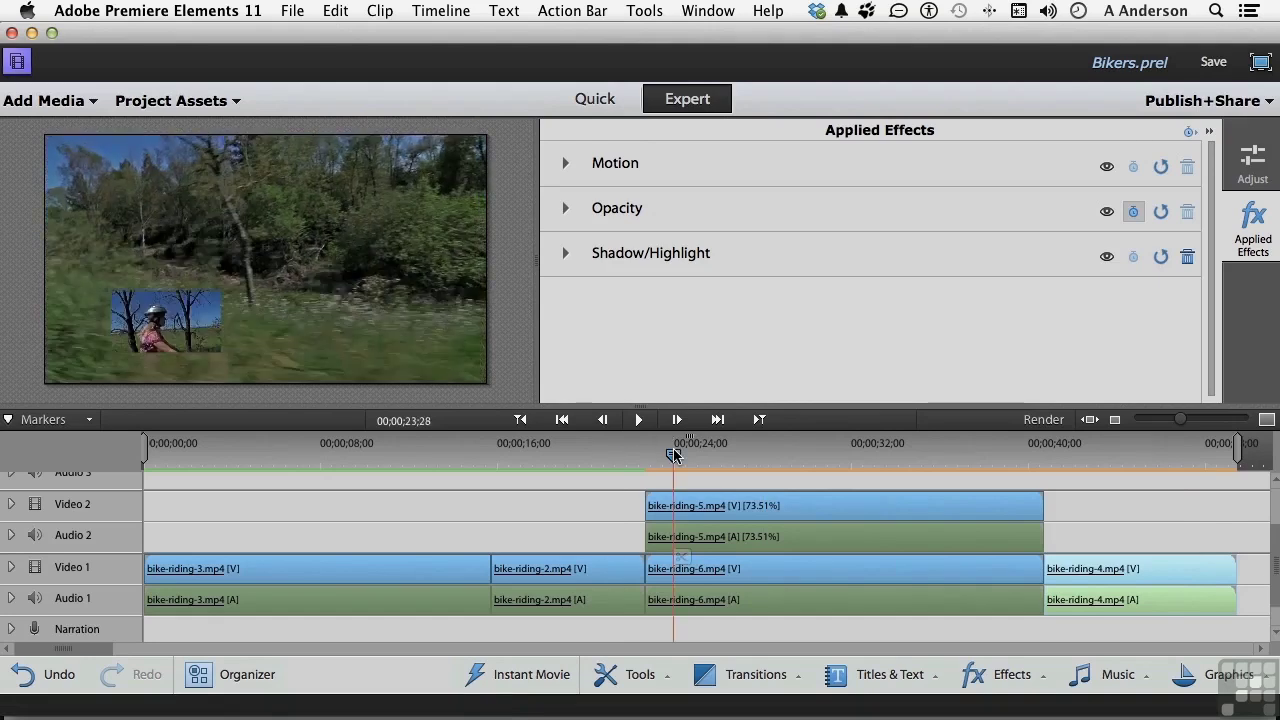
left_click(292, 12)
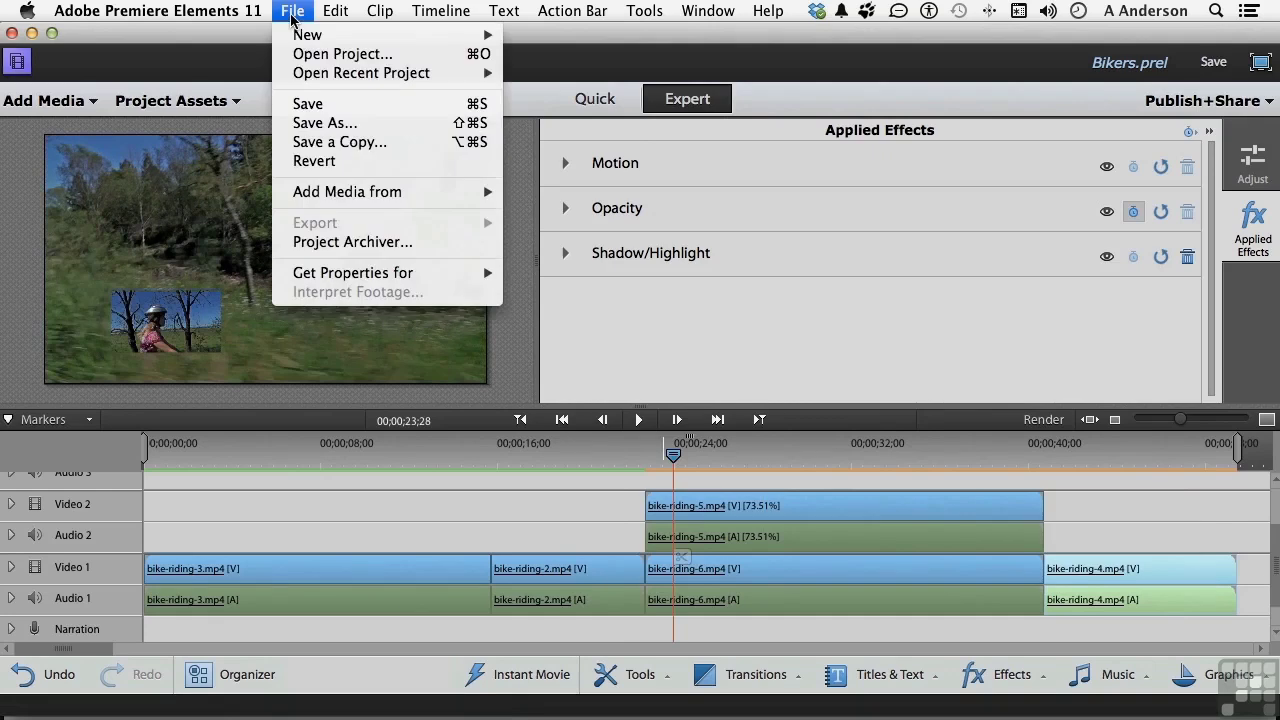
left_click(292, 98)
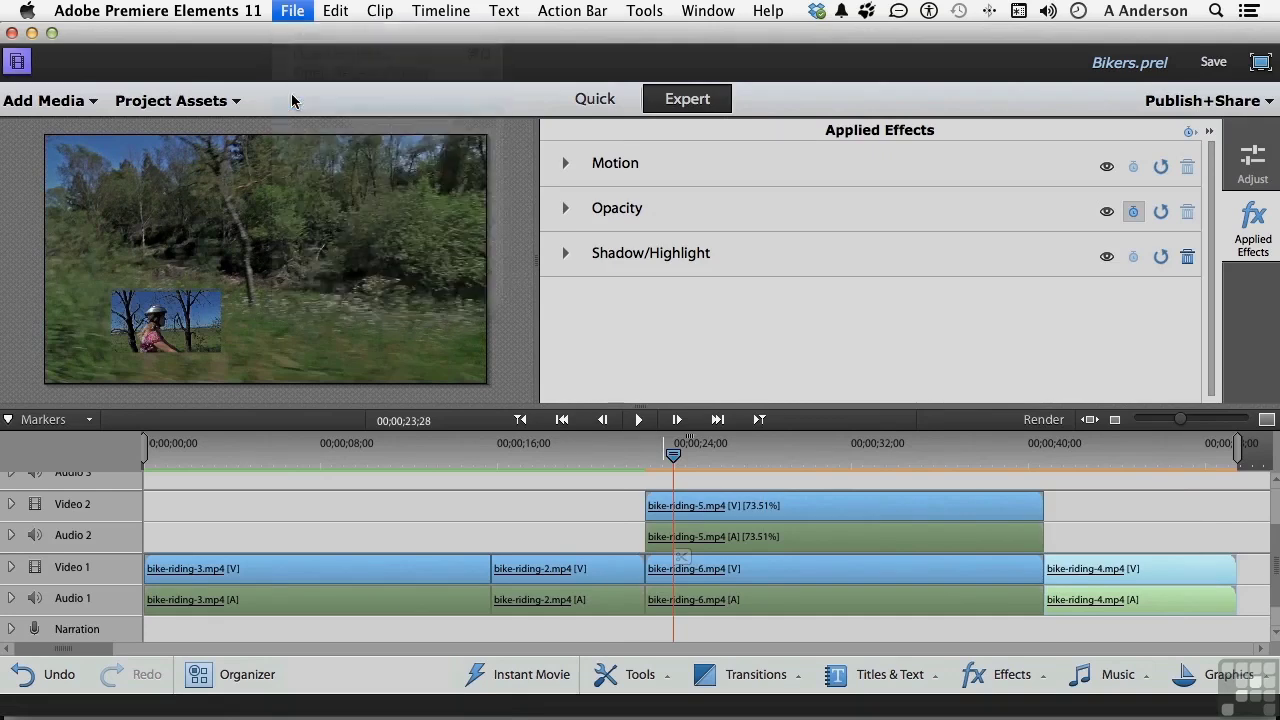